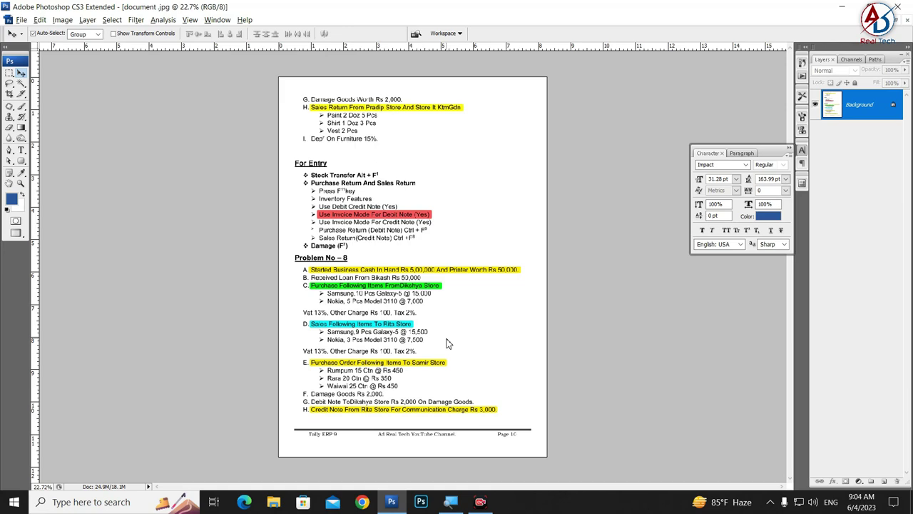
Step: Close the highlighted document.jpg, discarding its changes instead of saving
scroll(458, 340, up, 2)
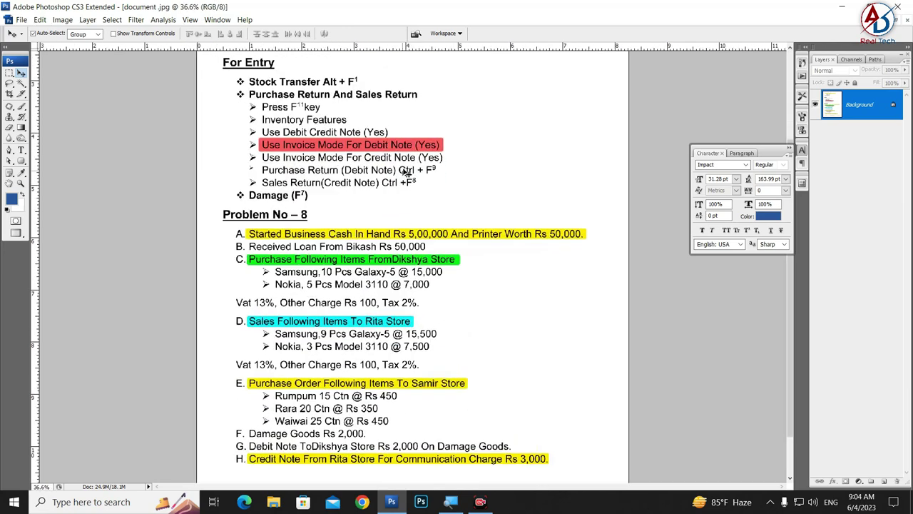
scroll(484, 147, up, 3)
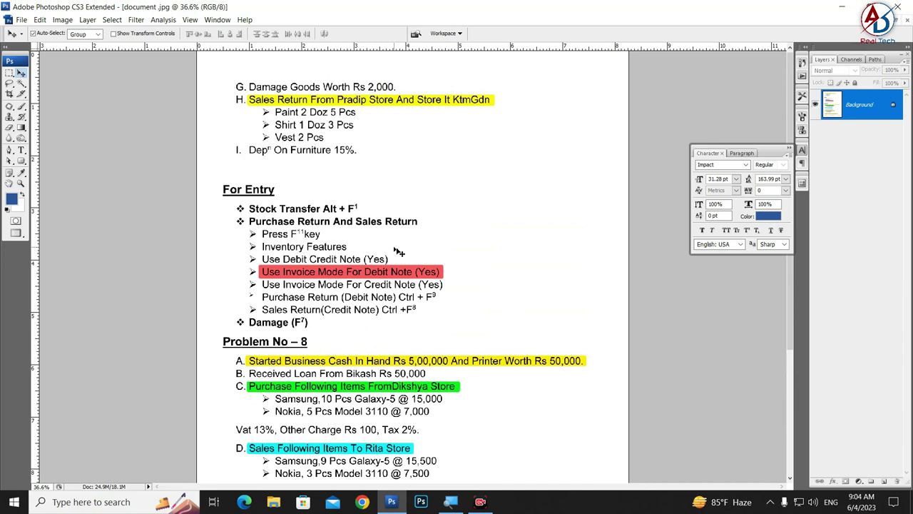
scroll(435, 308, down, 2)
scroll(435, 309, up, 1)
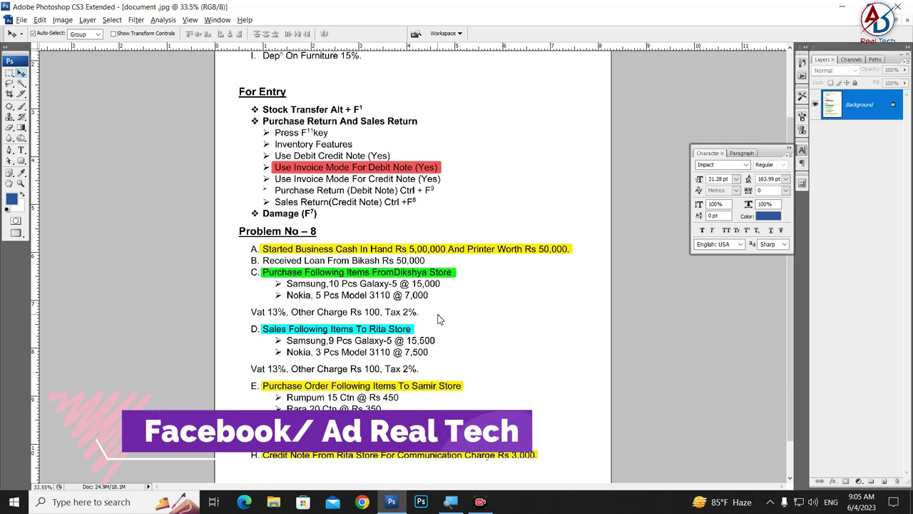
scroll(439, 319, down, 3)
scroll(438, 376, up, 2)
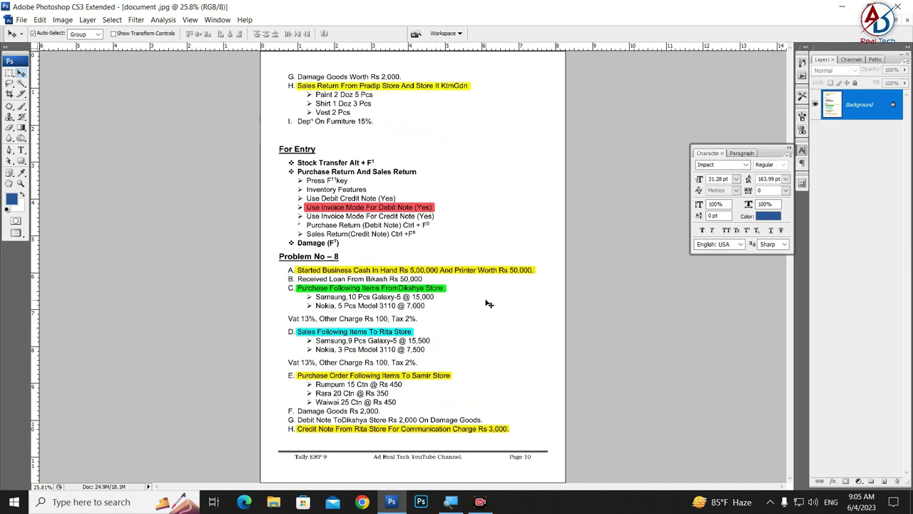
click(906, 19)
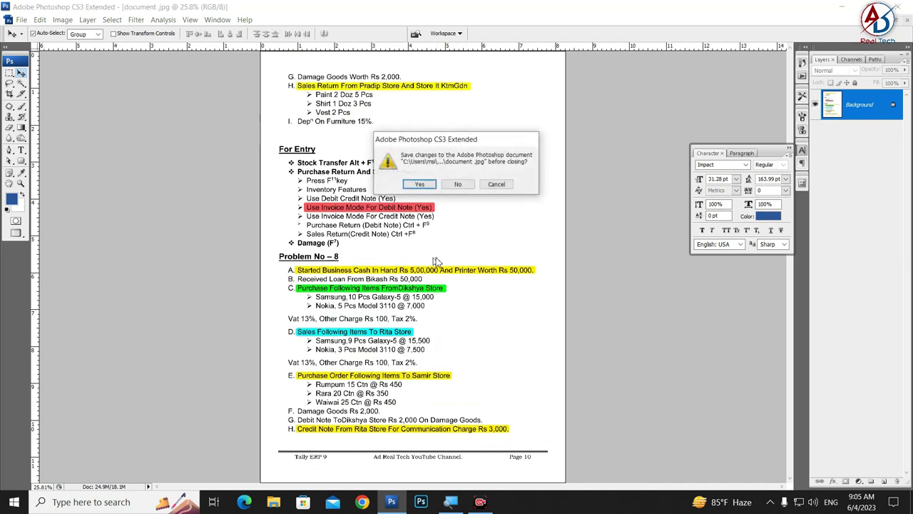
click(460, 186)
click(842, 6)
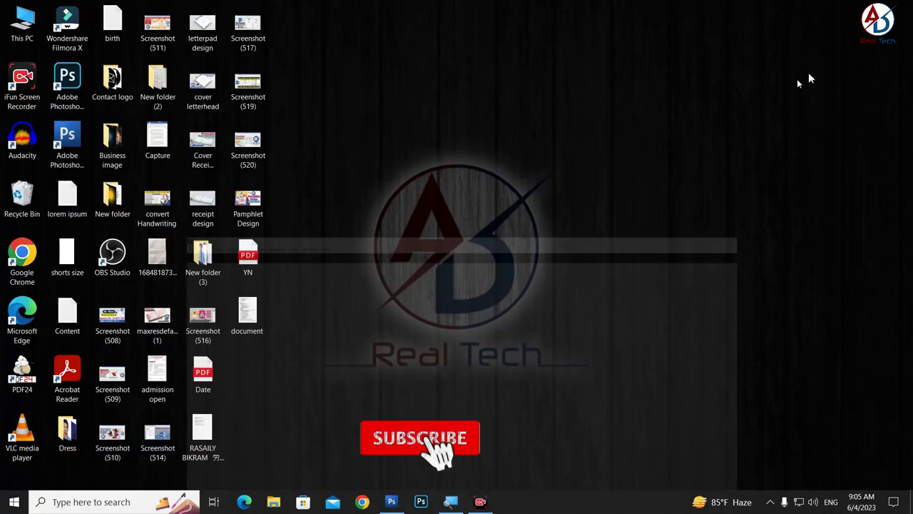
double_click(247, 314)
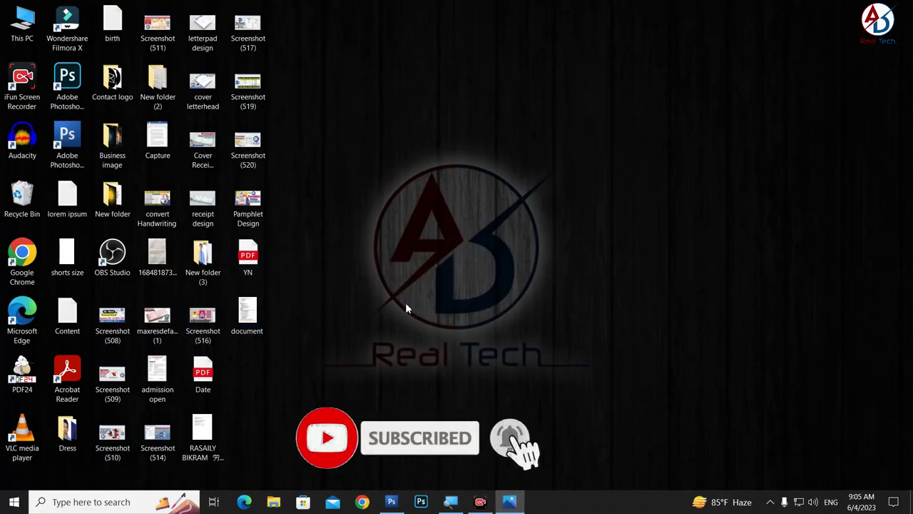
drag(406, 251, 419, 374)
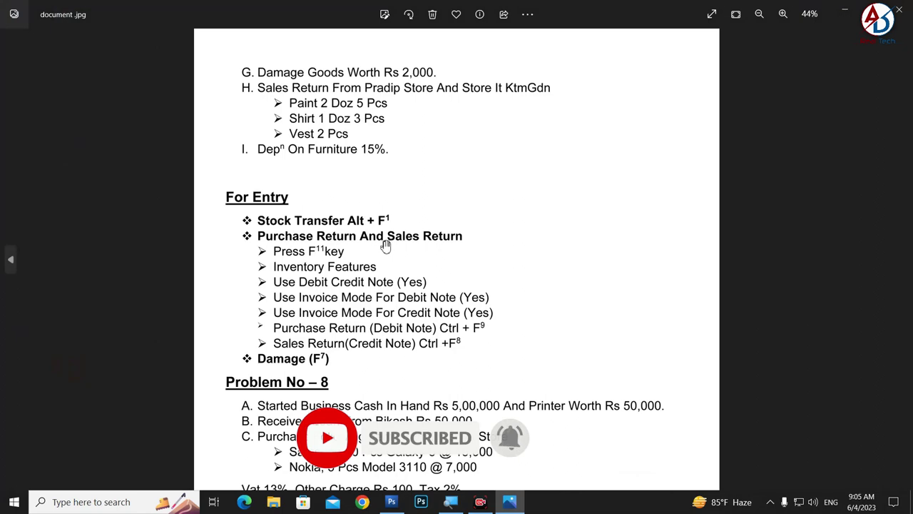
scroll(425, 293, down, 2)
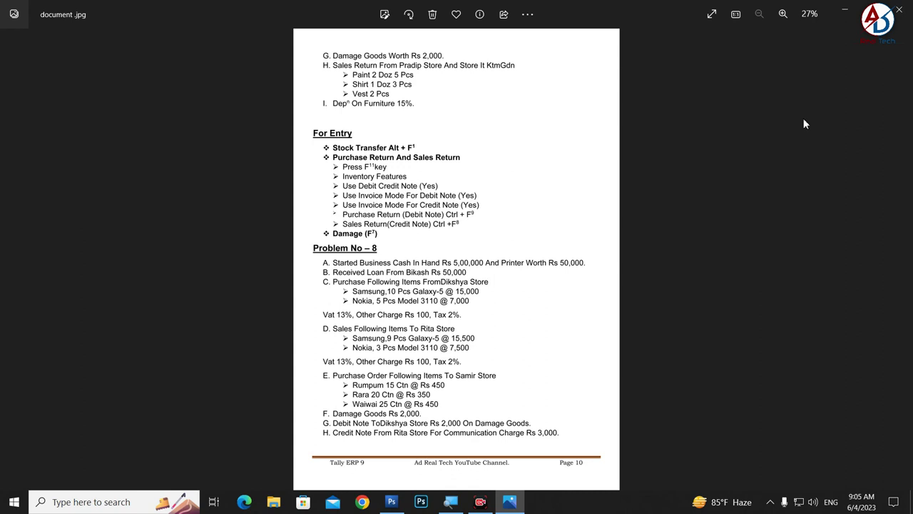
click(899, 9)
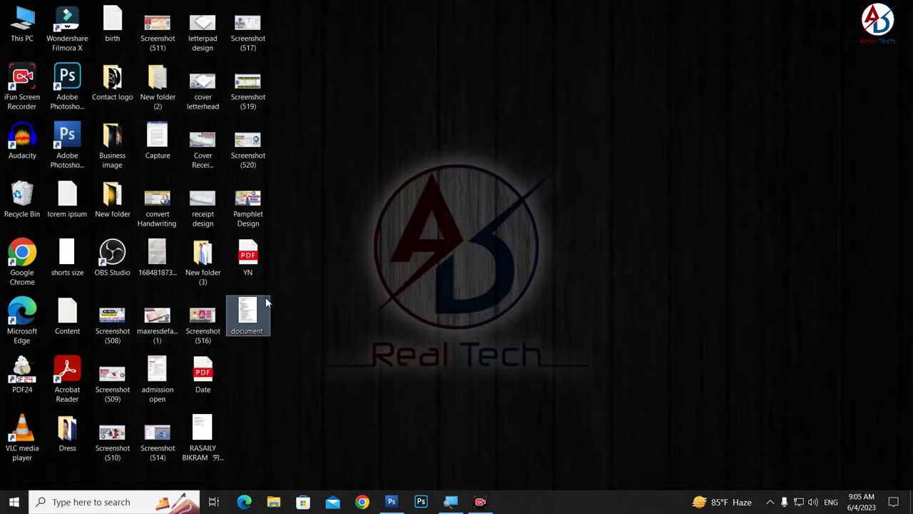
Step: Open document.jpg in Photoshop by dropping it on the canvas, then zoom in on Problem No – 8
drag(258, 321, 383, 178)
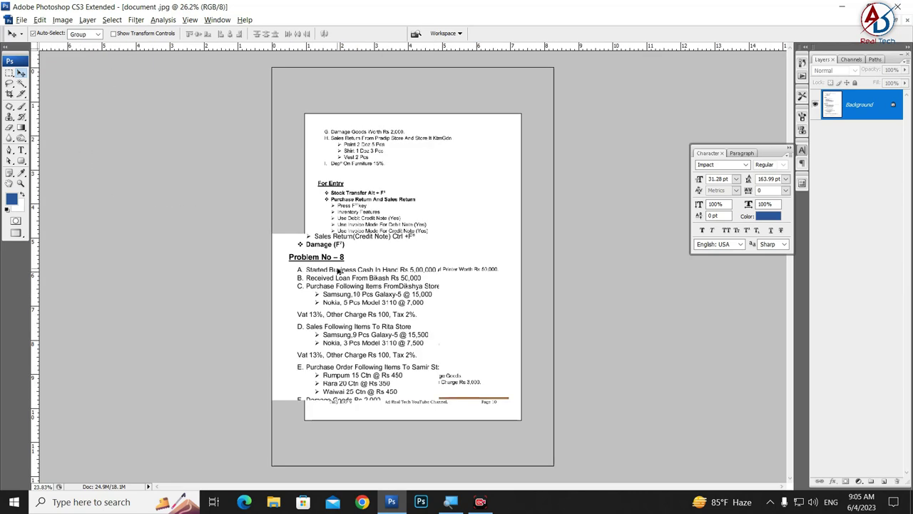
drag(274, 247, 553, 300)
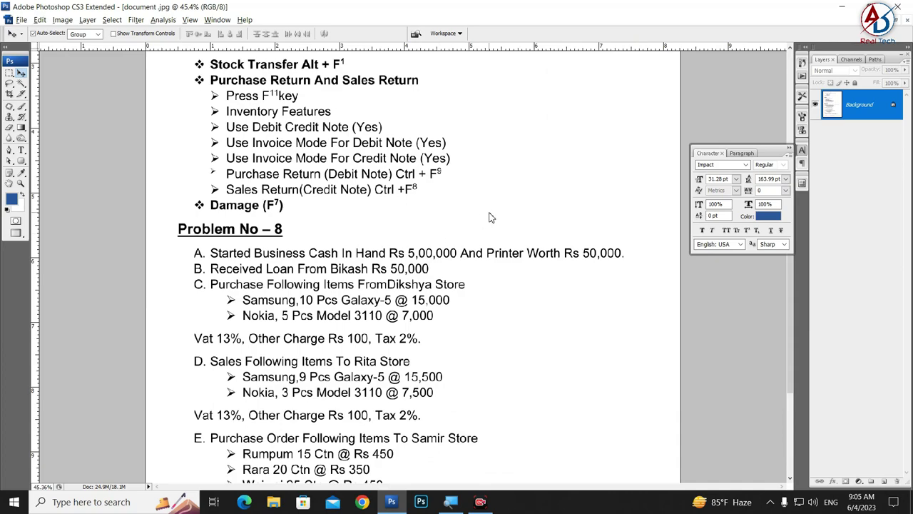
scroll(467, 246, down, 2)
scroll(485, 336, up, 3)
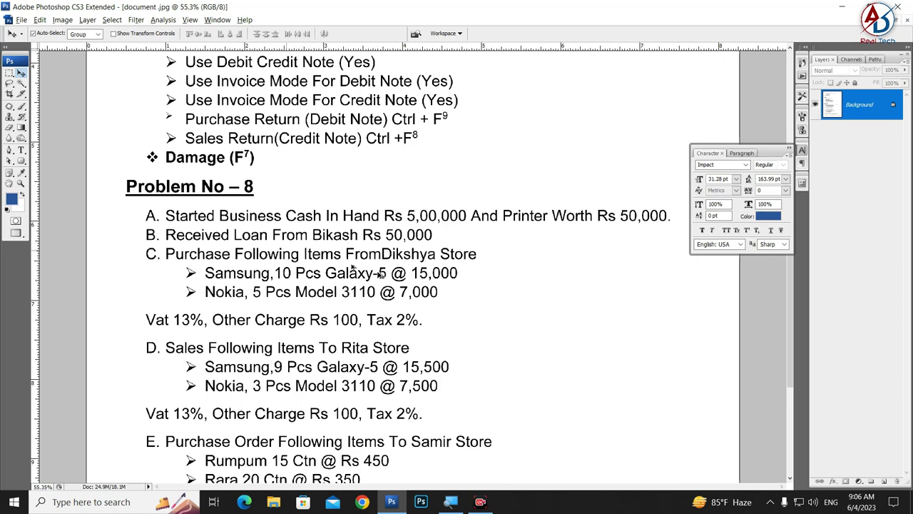
scroll(390, 292, down, 1)
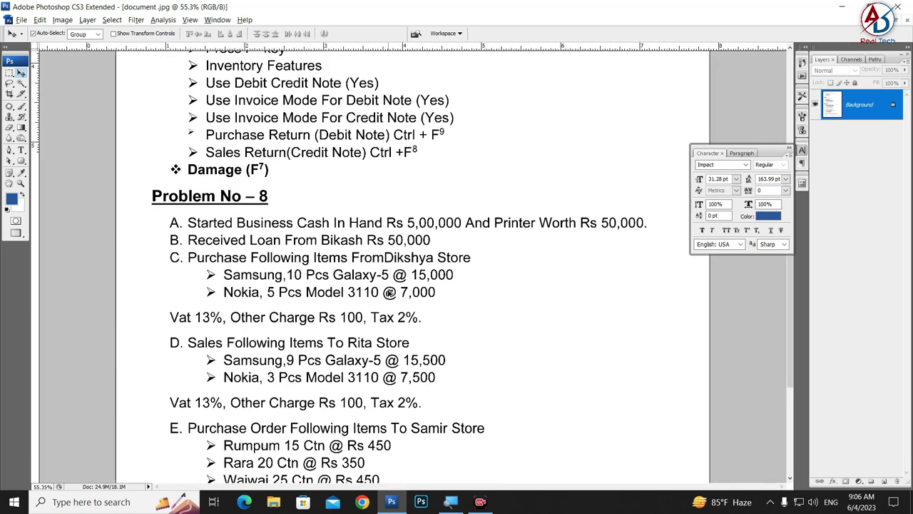
scroll(390, 293, up, 3)
scroll(389, 293, down, 3)
scroll(389, 292, up, 2)
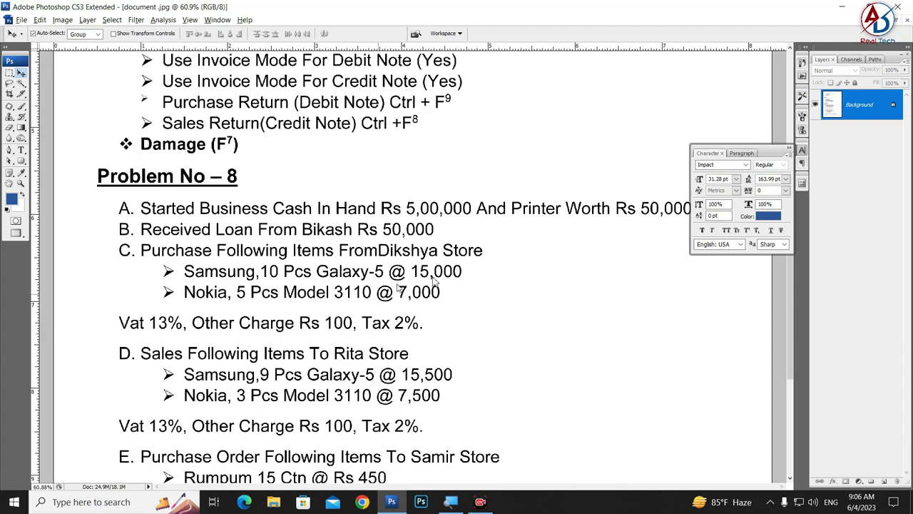
key(alt+space)
key(Escape)
scroll(498, 307, up, 3)
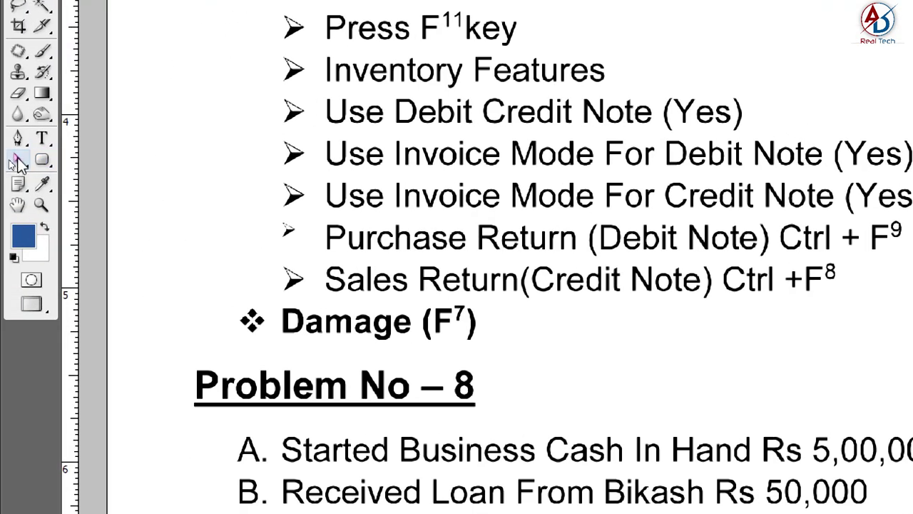
Step: Choose the Rectangle Tool from the shape tool flyout
right_click(20, 161)
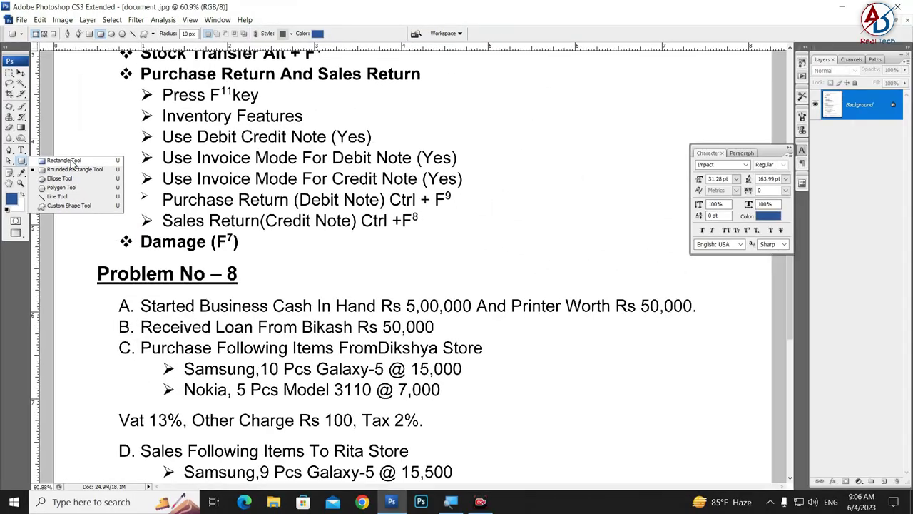
click(142, 164)
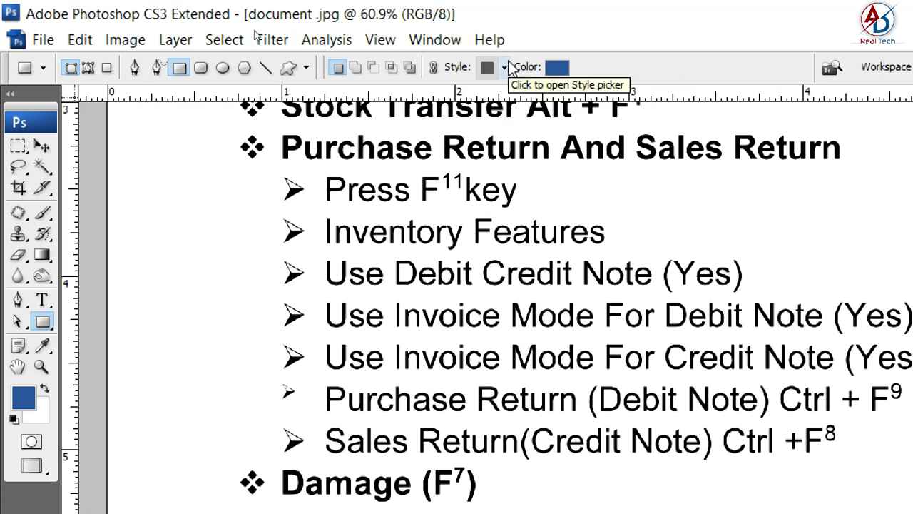
Step: Draw a rectangle shape bar, Shape 1, over line A and open its fill colour picker
scroll(526, 373, down, 3)
key(ctrl+minus)
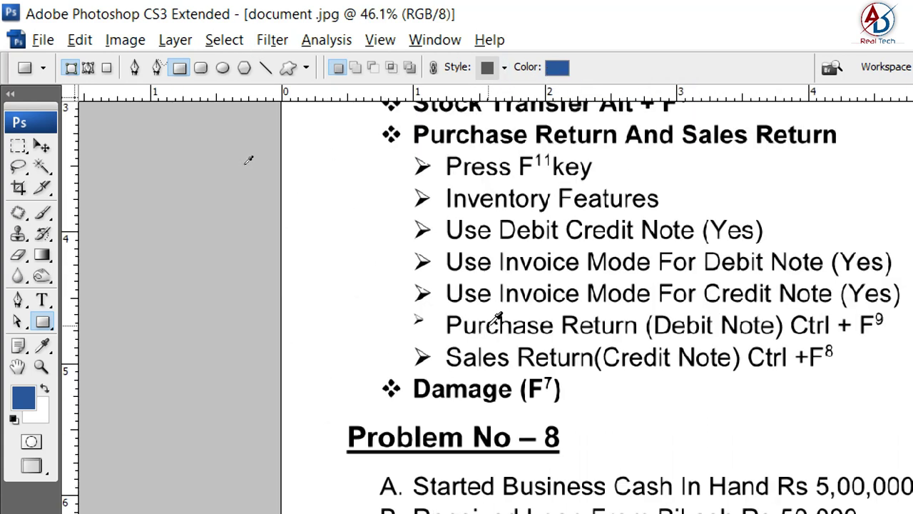
scroll(413, 291, down, 1)
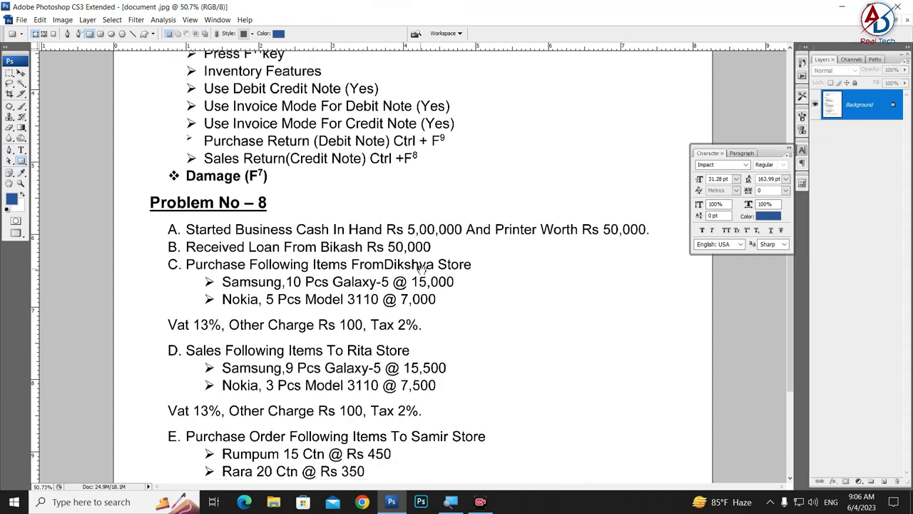
scroll(450, 287, up, 1)
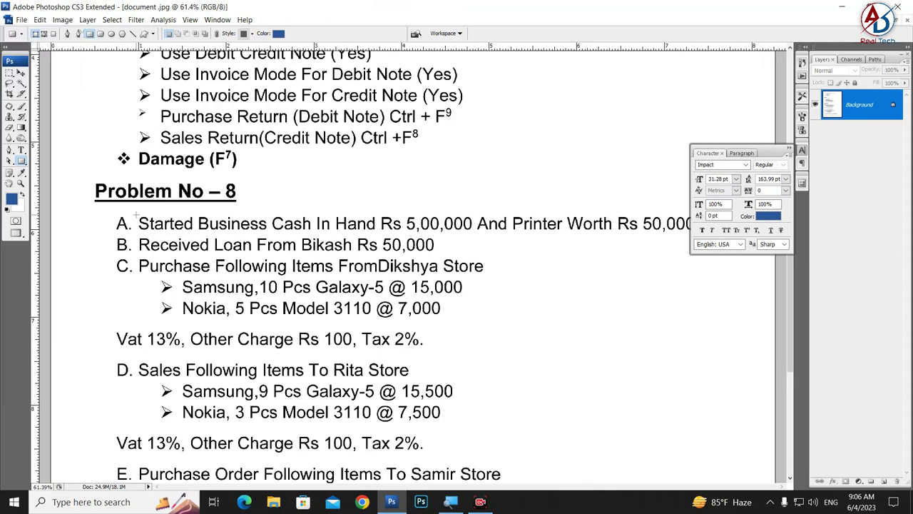
drag(135, 213, 690, 232)
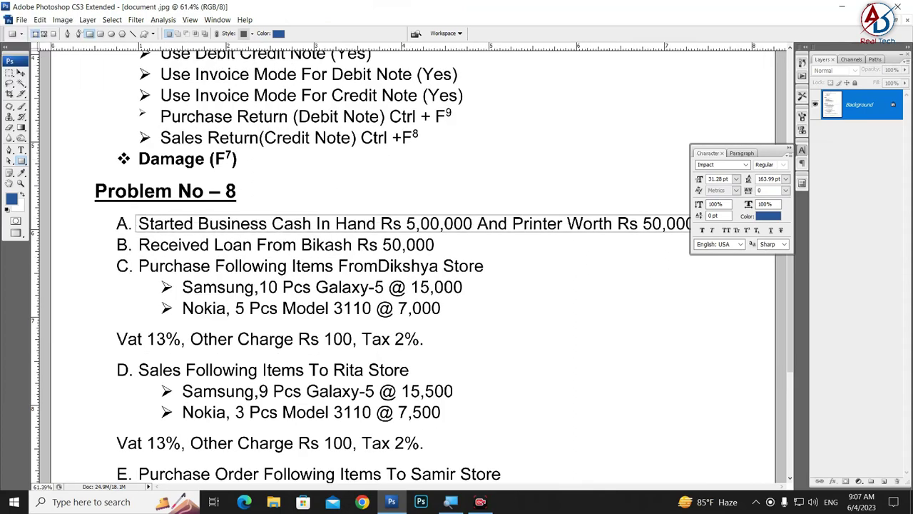
drag(601, 286, 544, 397)
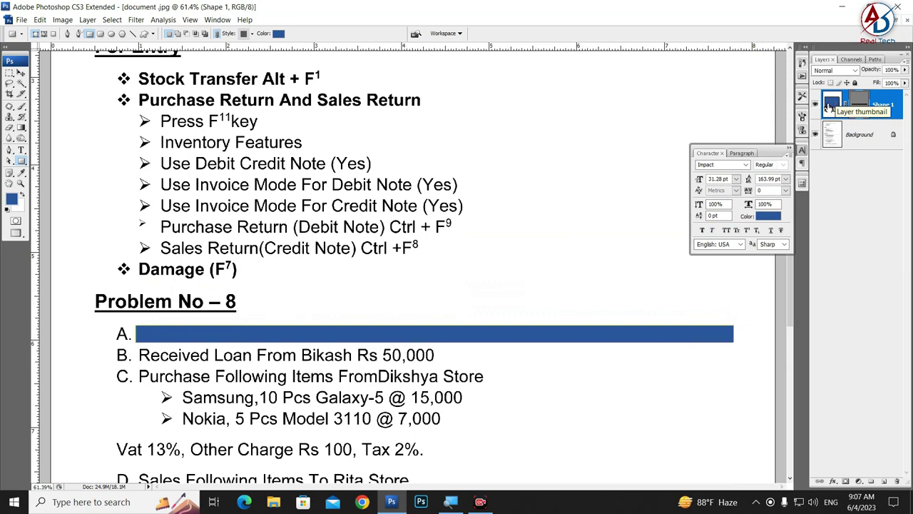
double_click(831, 106)
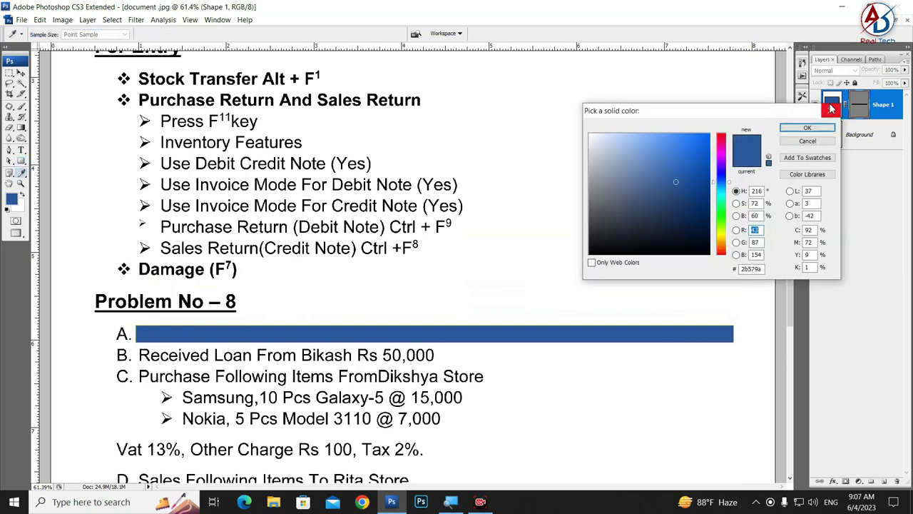
Step: Recolour the Shape 1 bar over line A bright yellow
key(Return)
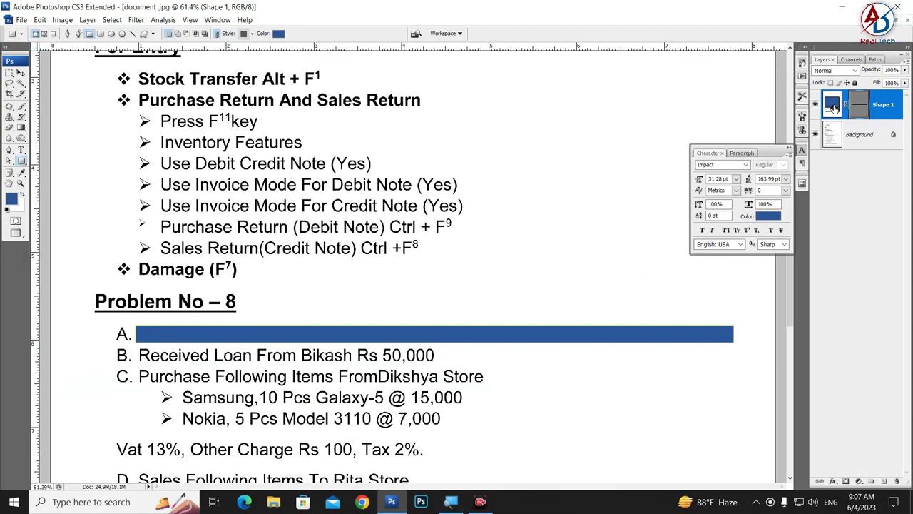
double_click(831, 106)
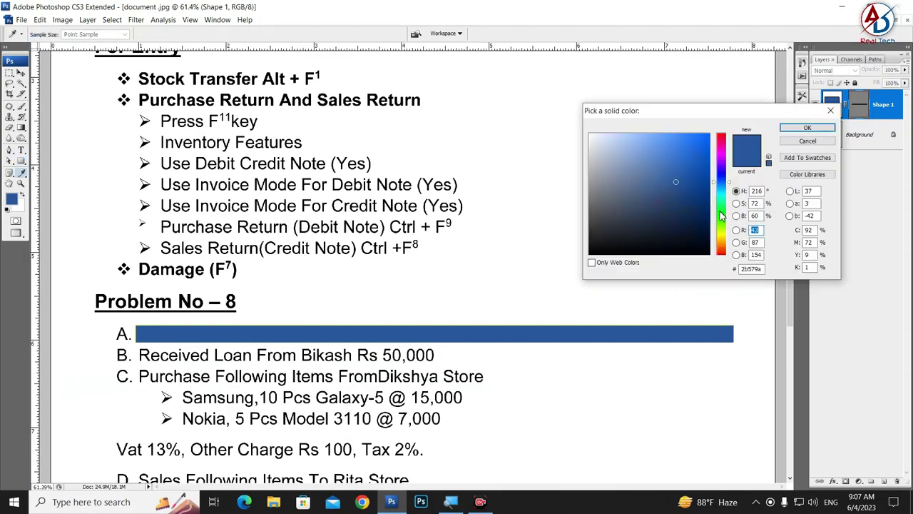
click(719, 236)
click(708, 136)
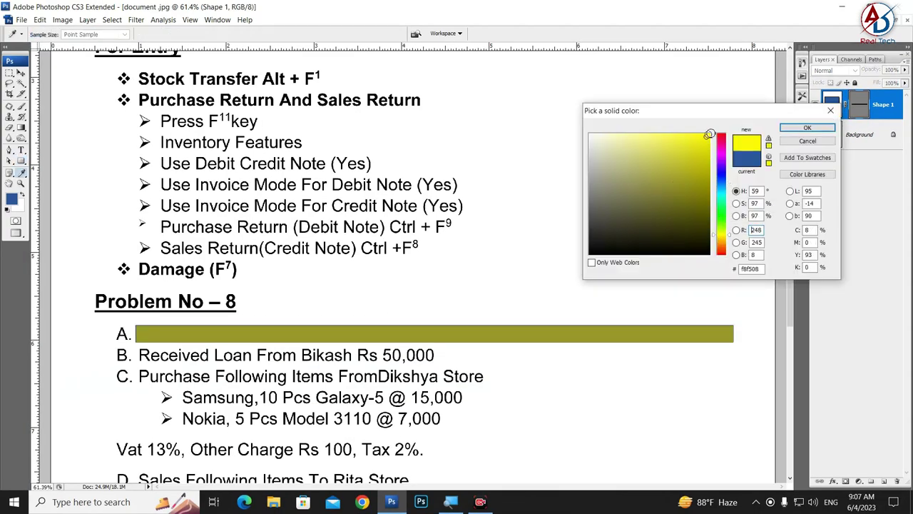
click(807, 127)
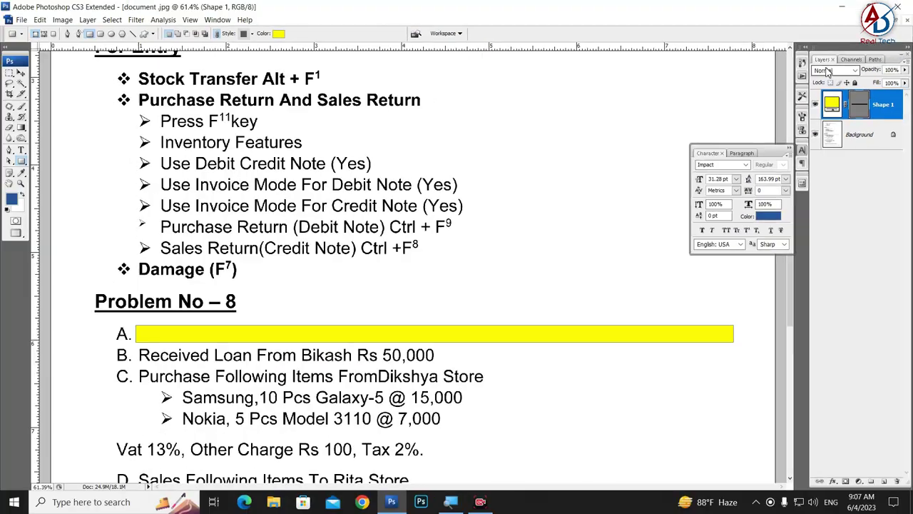
Step: Set the yellow Shape 1 layer's blend mode to Multiply
click(826, 71)
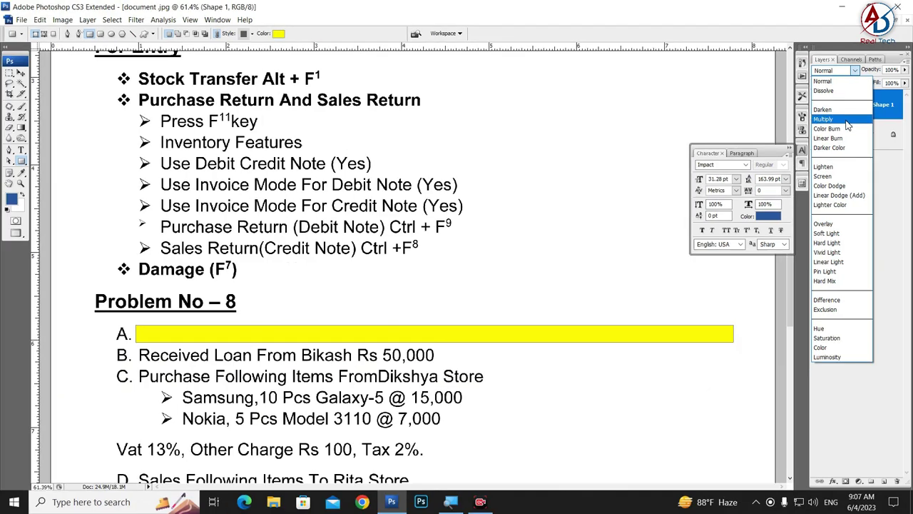
click(846, 119)
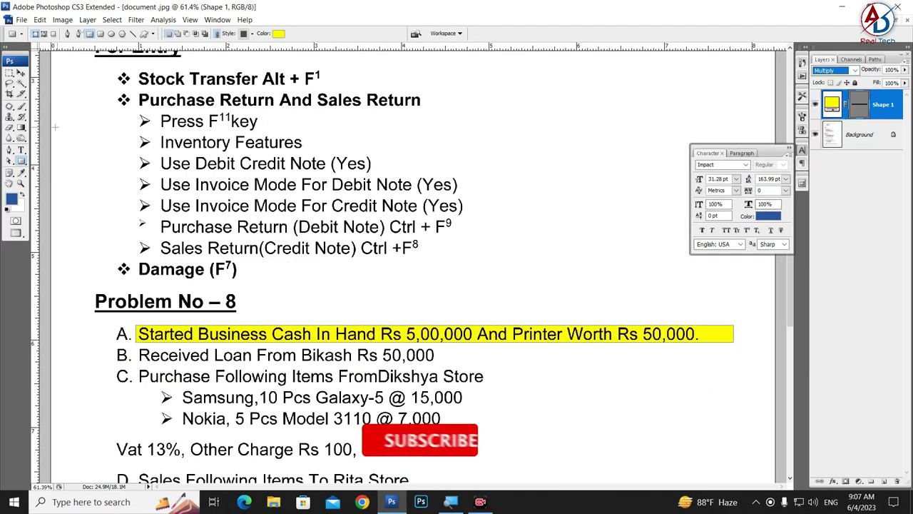
click(21, 74)
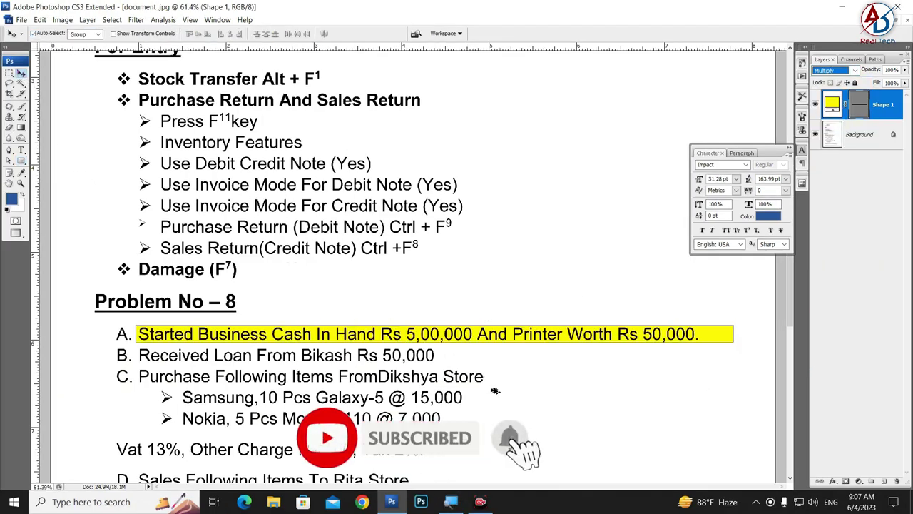
Step: Trim the yellow bar's right end to fit line A, then Alt-drag a copy onto line C
click(499, 399)
scroll(528, 421, down, 3)
scroll(543, 426, up, 3)
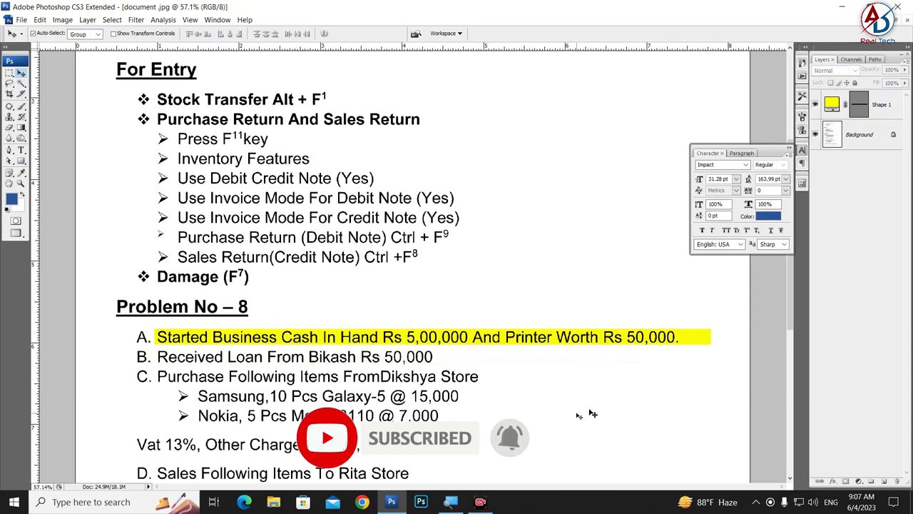
click(679, 341)
key(ctrl+t)
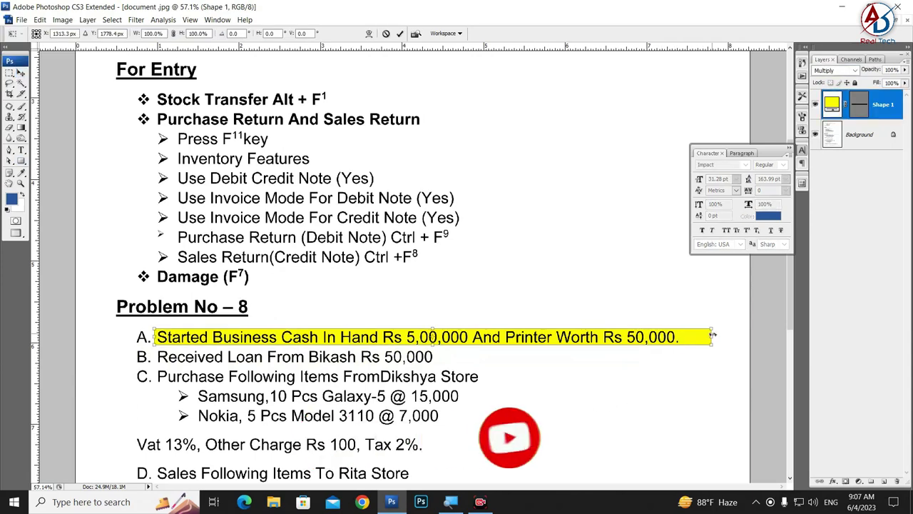
drag(711, 336, 684, 337)
key(Return)
scroll(499, 349, down, 2)
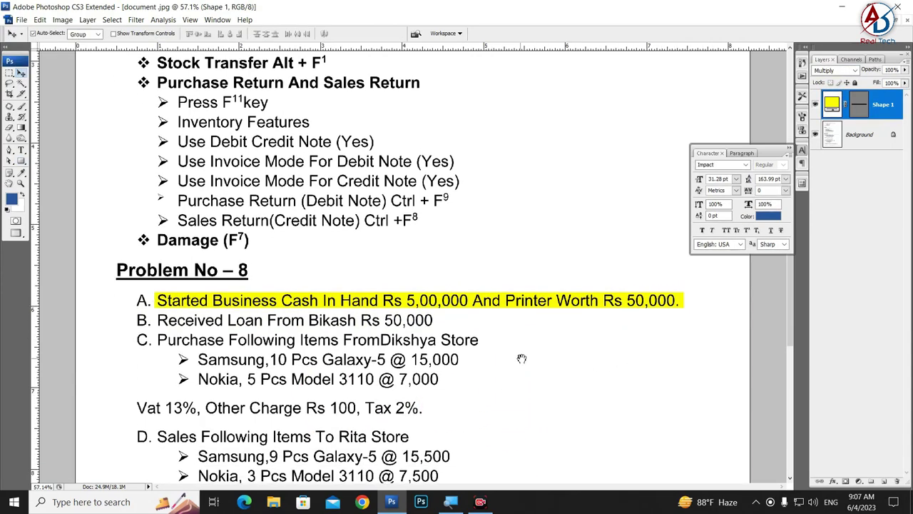
drag(681, 298, 679, 343)
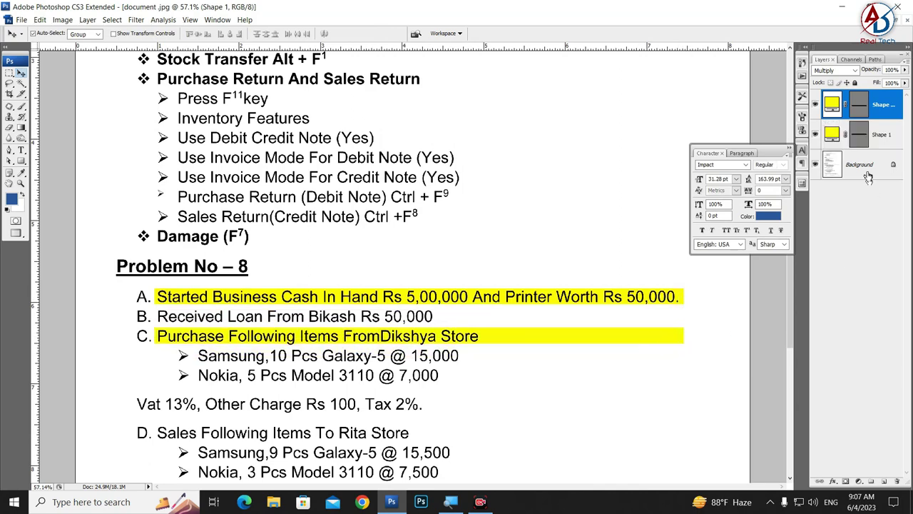
Step: Recolour line C's copied highlight to a salmon red
double_click(831, 107)
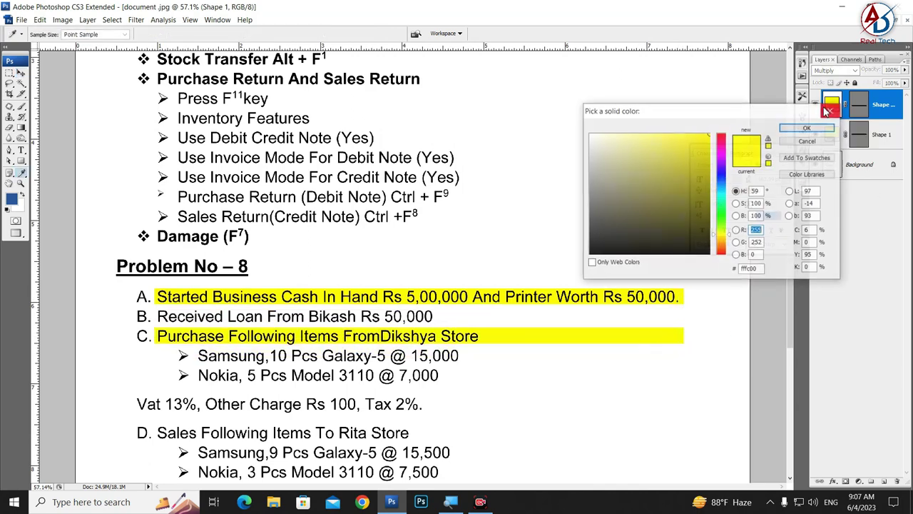
click(721, 134)
click(639, 134)
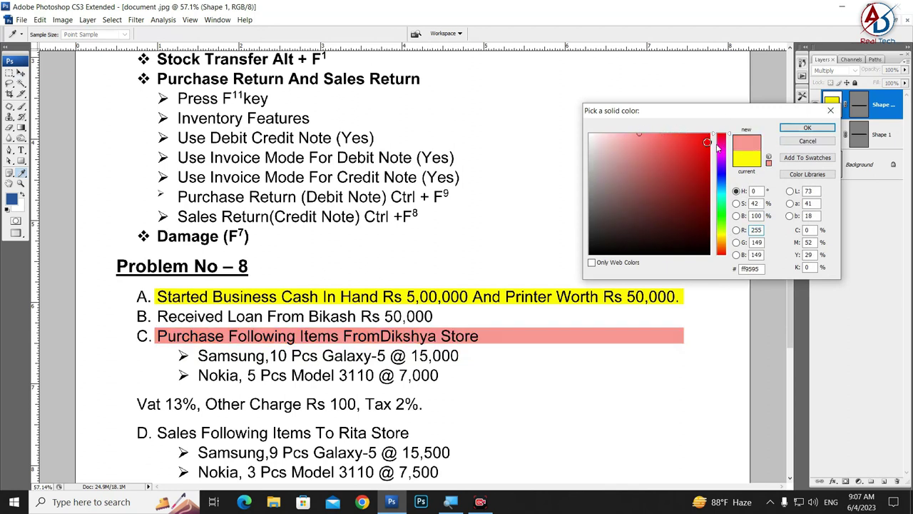
click(681, 140)
click(806, 128)
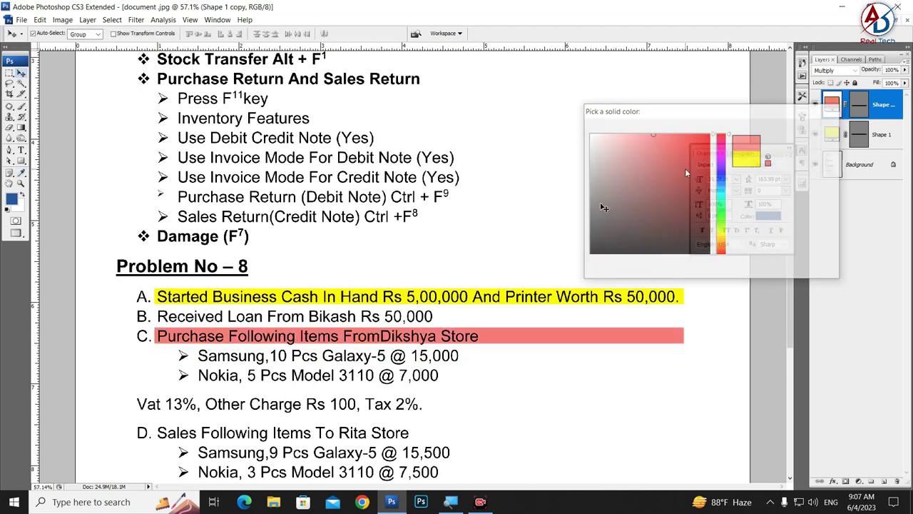
Step: Shorten the salmon bar to end at 'Store', and recheck the yellow bar's size
key(ctrl+t)
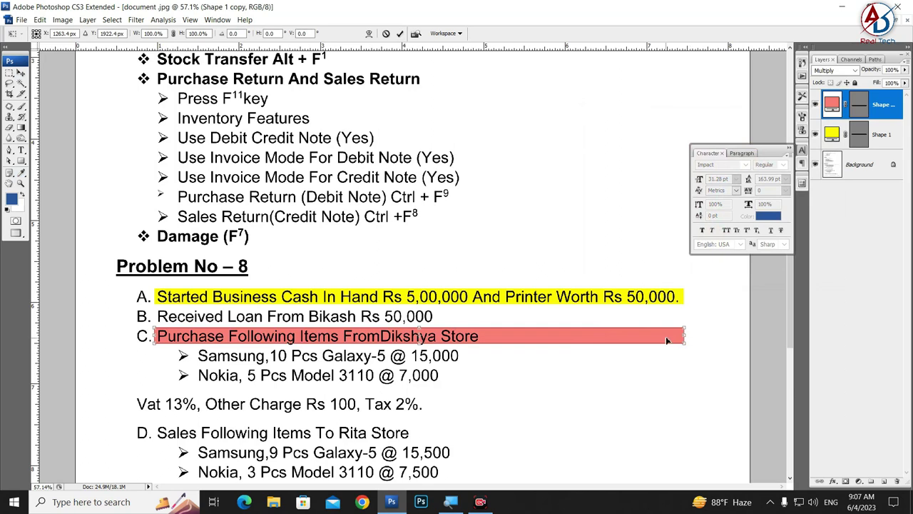
drag(683, 337, 480, 337)
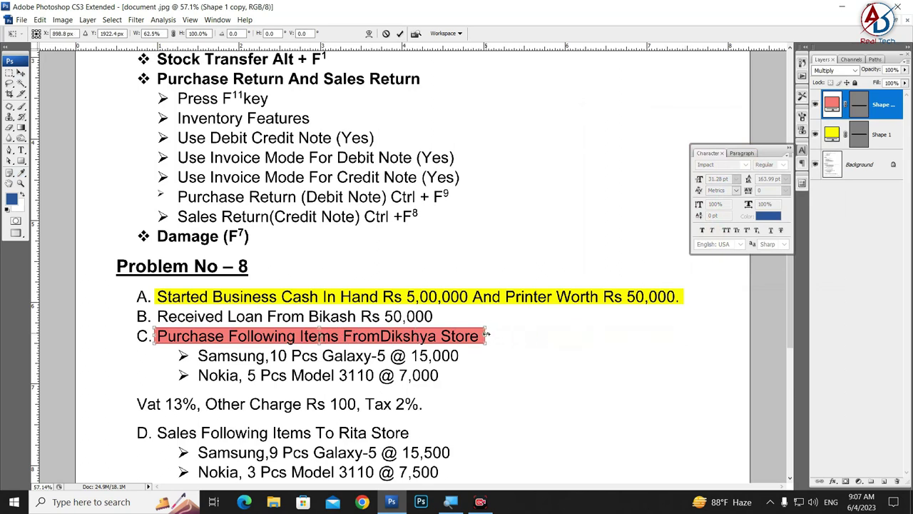
key(Return)
scroll(446, 365, up, 1)
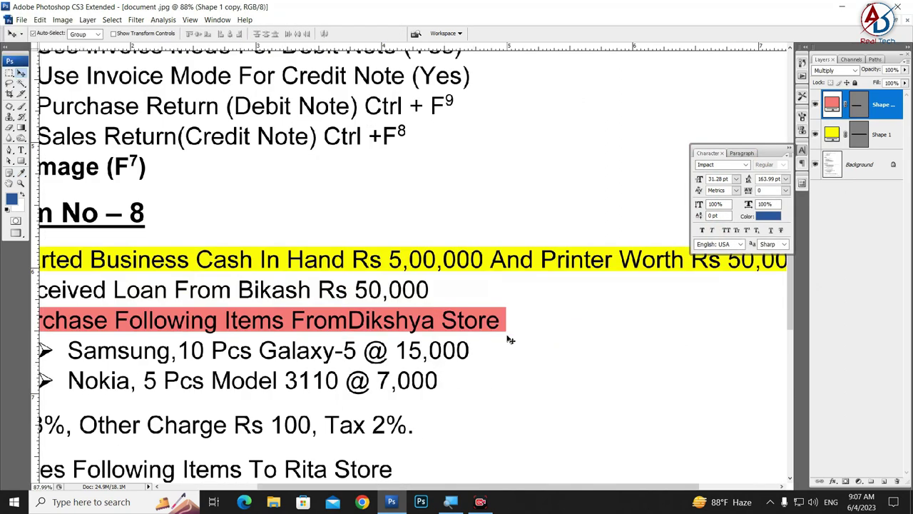
key(ctrl+t)
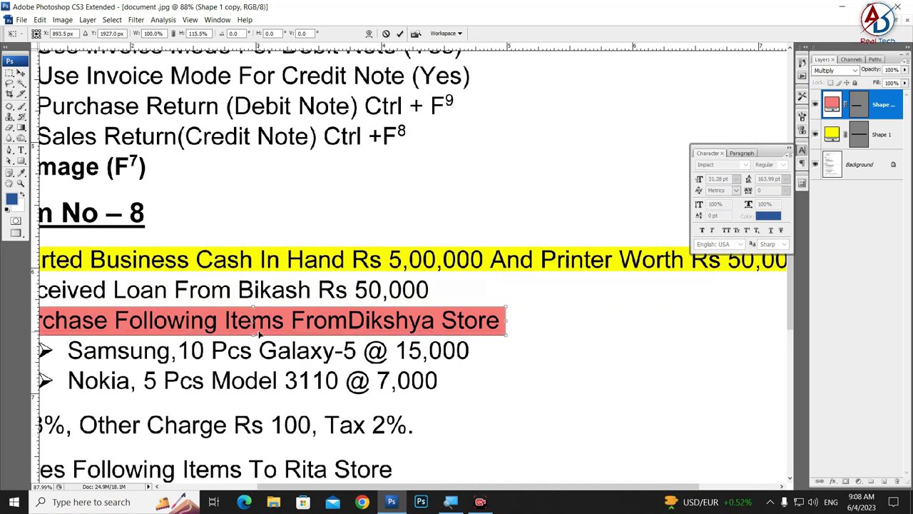
key(Return)
click(617, 269)
key(ctrl+t)
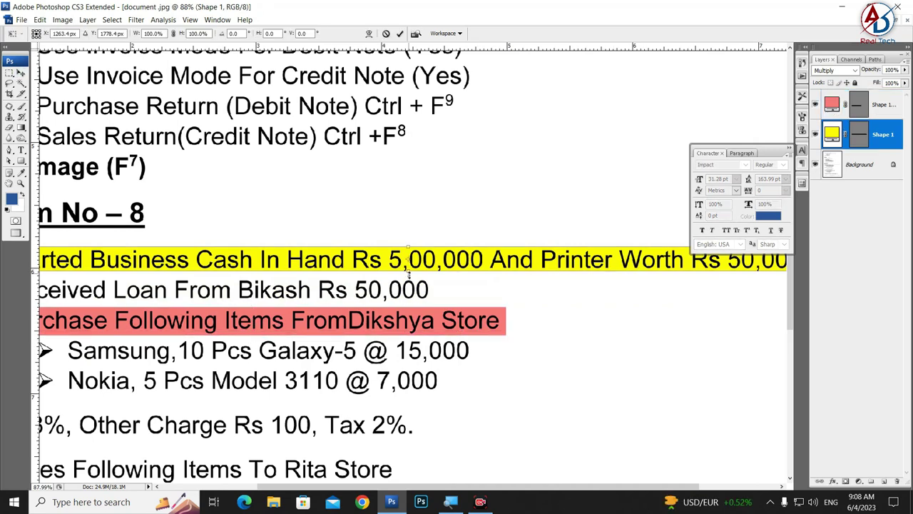
key(Return)
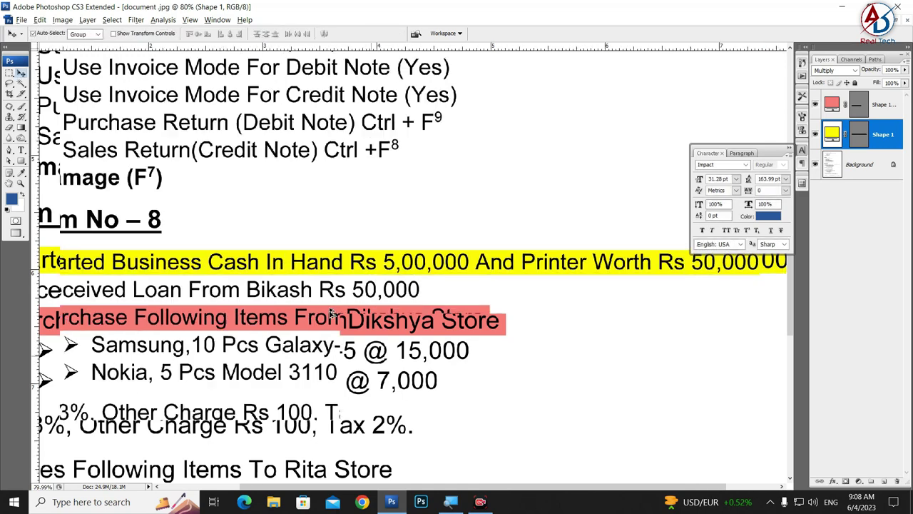
scroll(581, 347, down, 2)
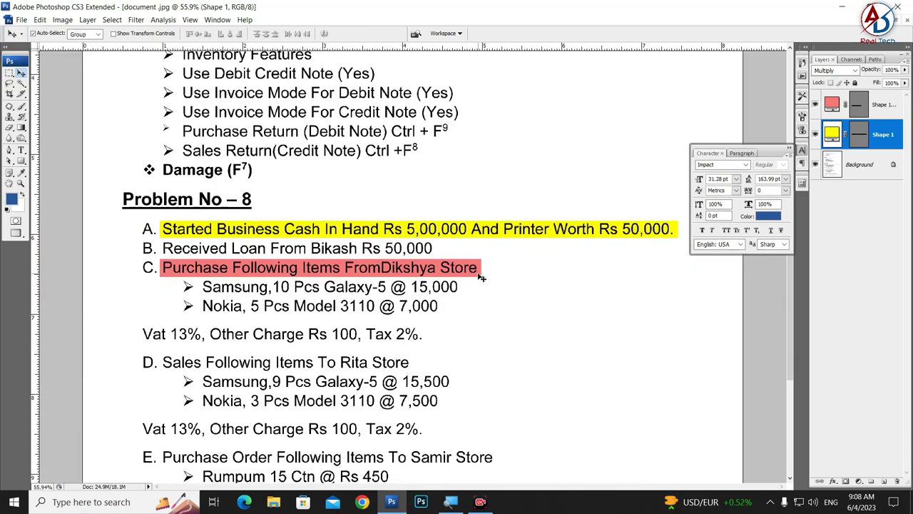
Step: Copy the salmon bar onto the first 'Vat 13%' line and narrow it to fit the text
mouse_move(479, 276)
mouse_down()
mouse_move(443, 354)
mouse_move(457, 342)
mouse_up()
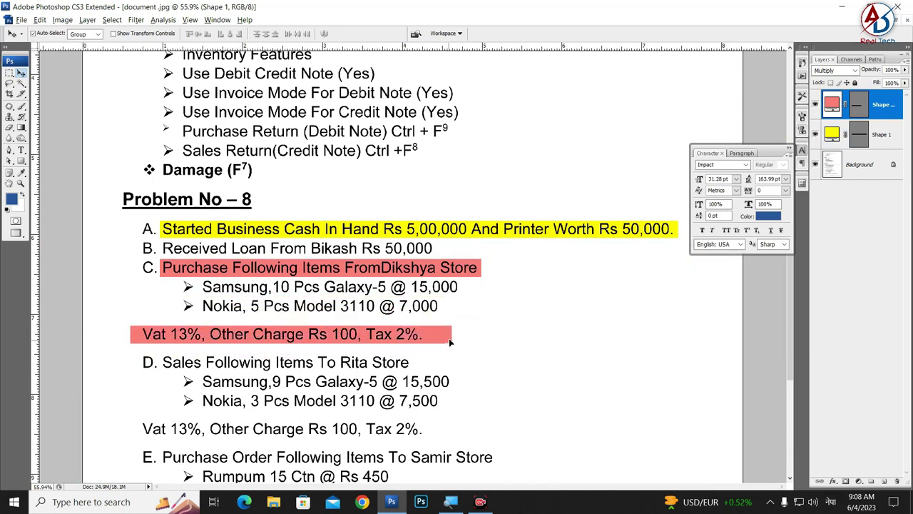
key(ctrl+t)
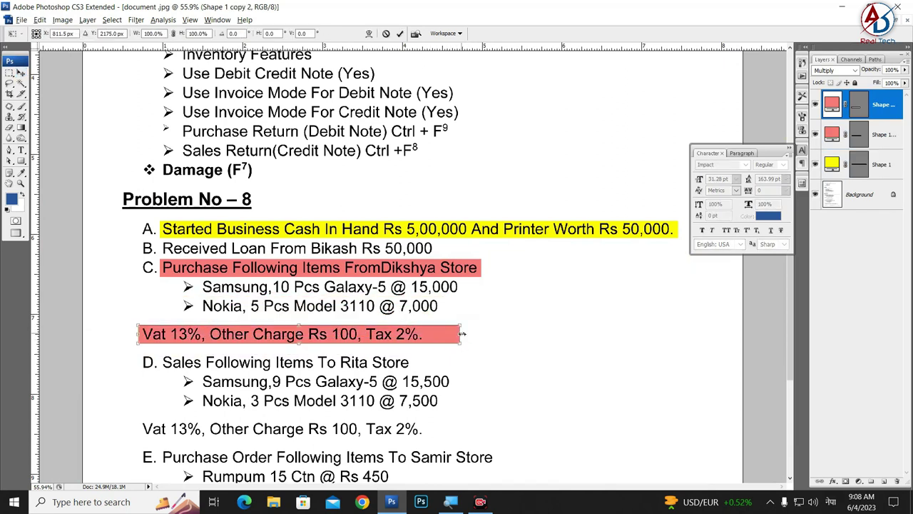
drag(458, 334, 426, 334)
key(Return)
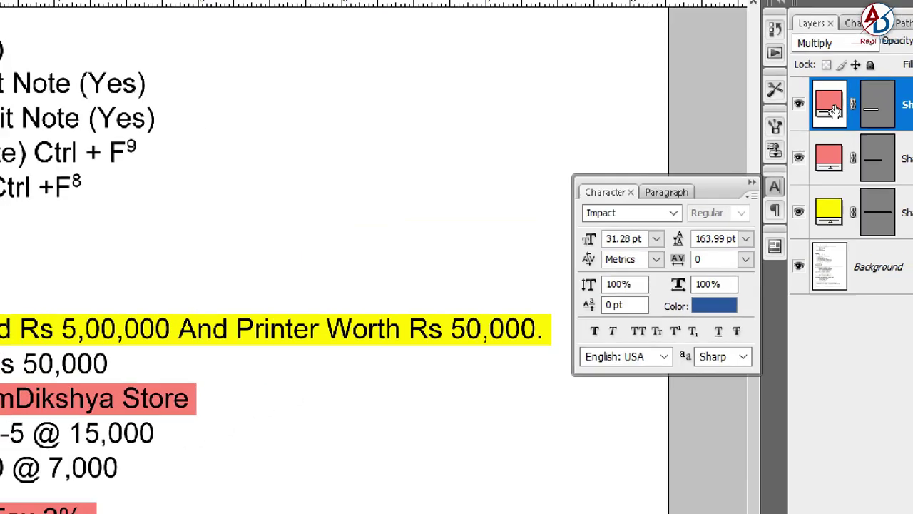
Step: Recolour the Vat line bar bright green
double_click(833, 106)
click(722, 214)
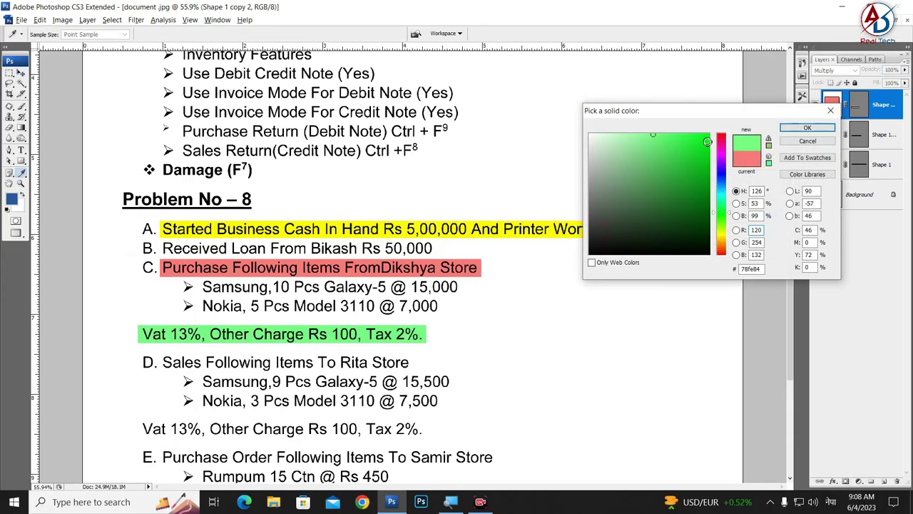
click(807, 128)
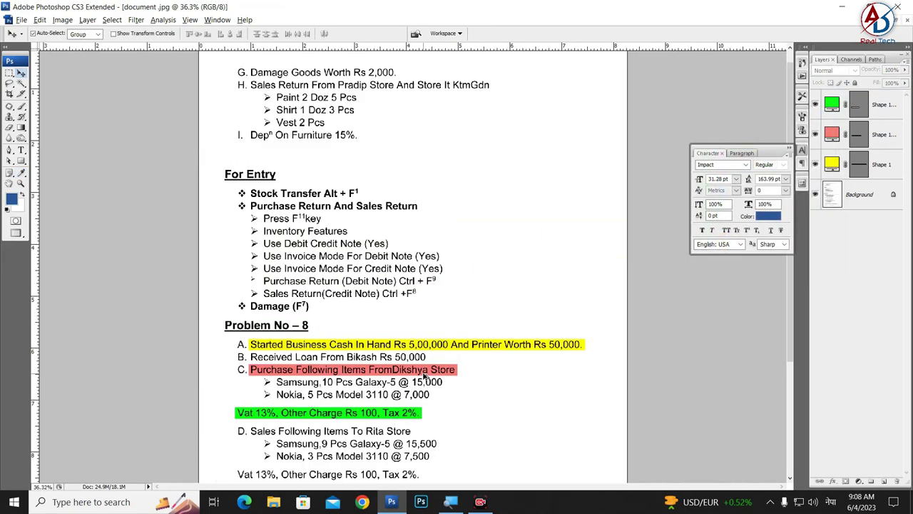
scroll(533, 311, down, 3)
scroll(546, 241, up, 3)
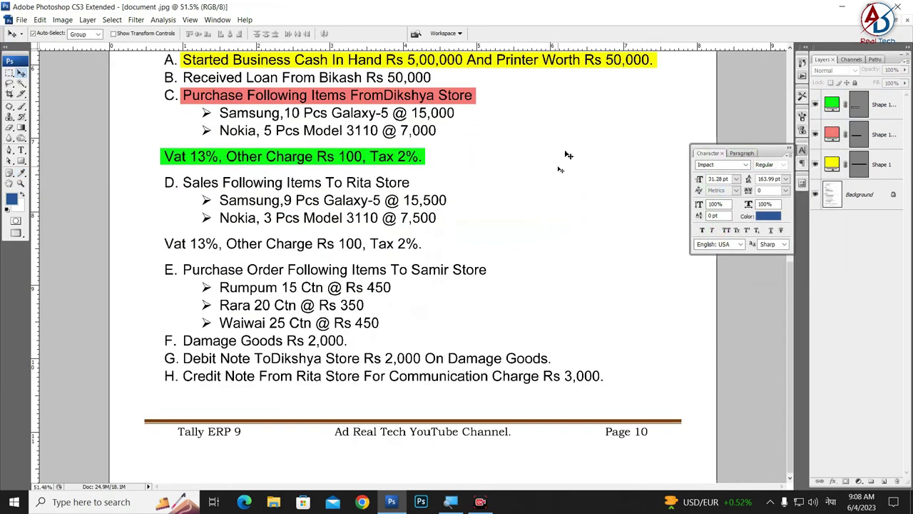
scroll(564, 163, up, 1)
scroll(557, 179, down, 1)
Step: Draw a rectangle, Shape 2, over lines G and H and colour it cyan
click(22, 163)
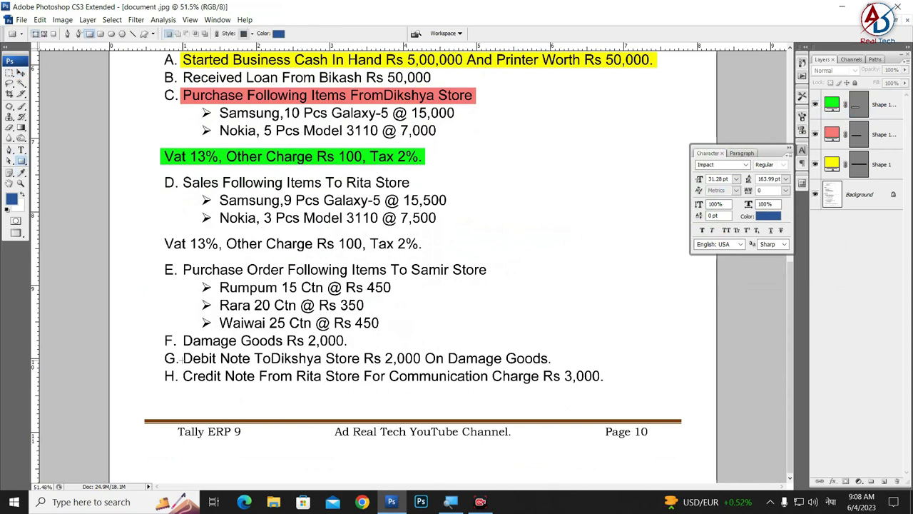
drag(181, 352, 607, 386)
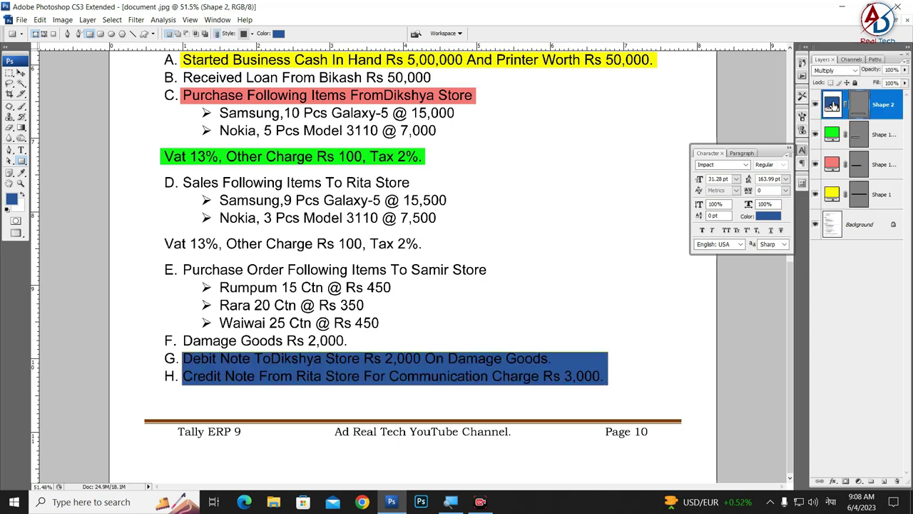
double_click(832, 105)
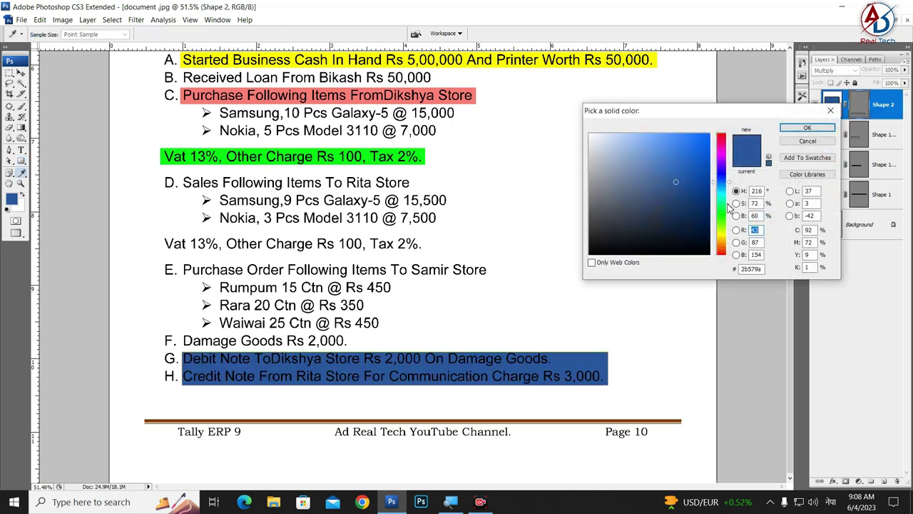
drag(722, 200, 720, 122)
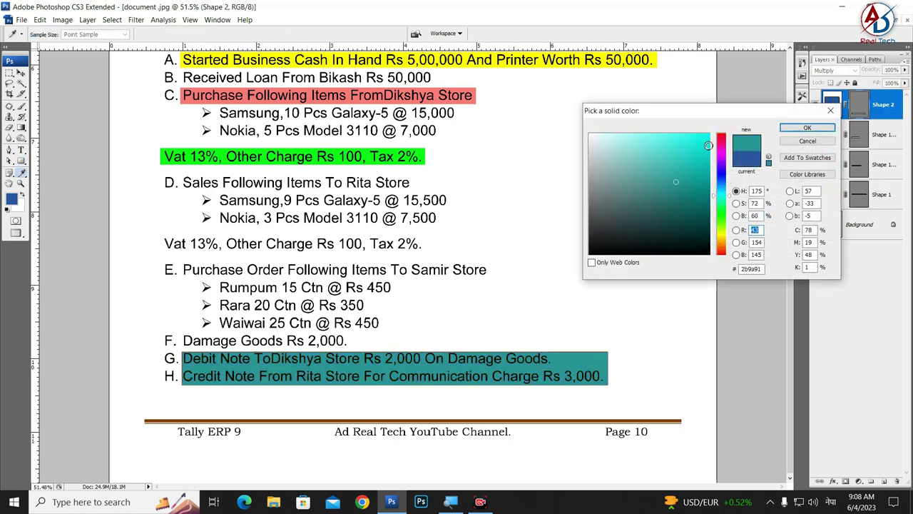
click(807, 128)
Step: Stretch the cyan bar's top edge up slightly to fully cover both lines
click(22, 74)
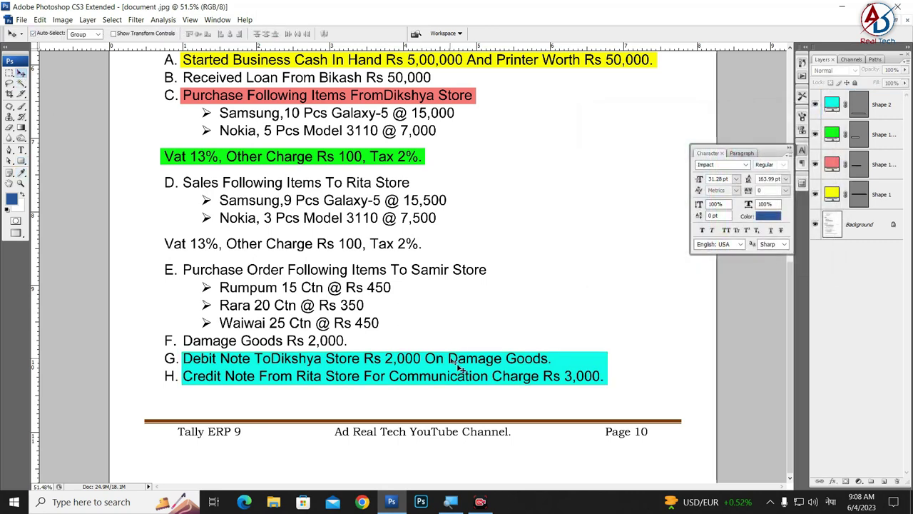
click(606, 364)
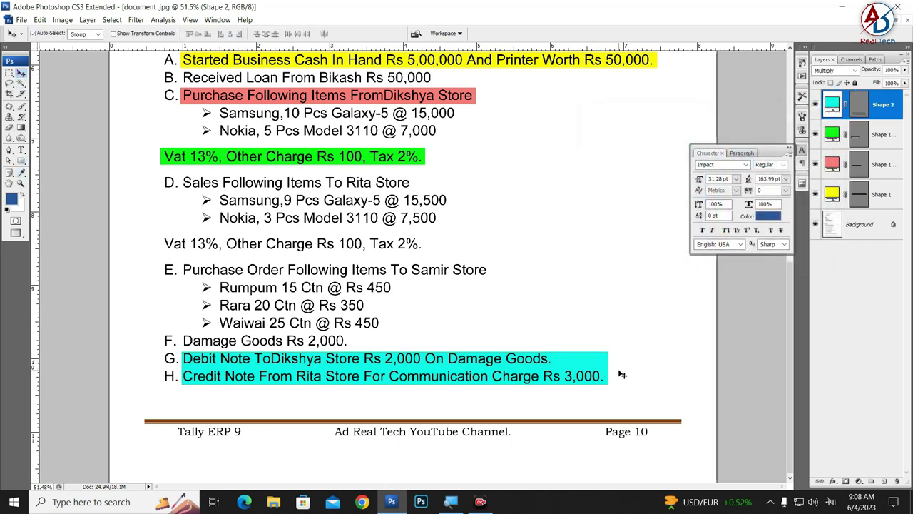
key(ctrl+t)
drag(392, 351, 393, 359)
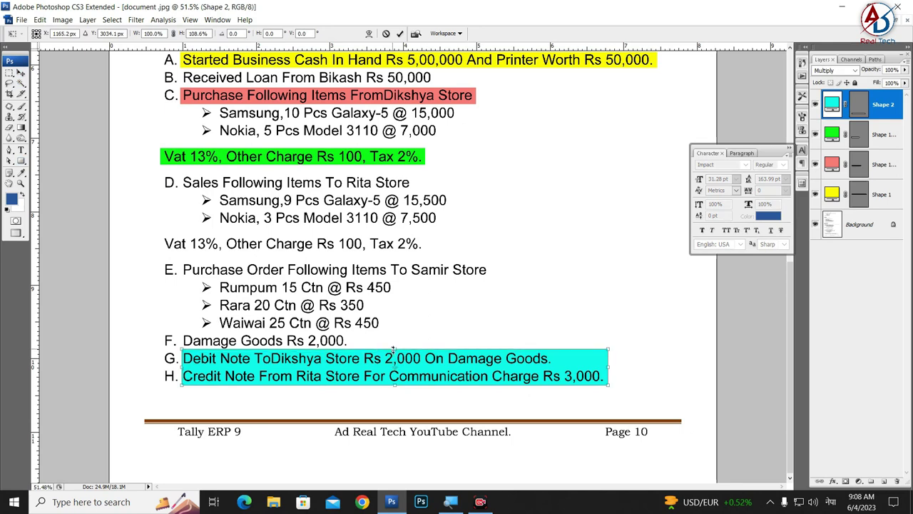
key(Return)
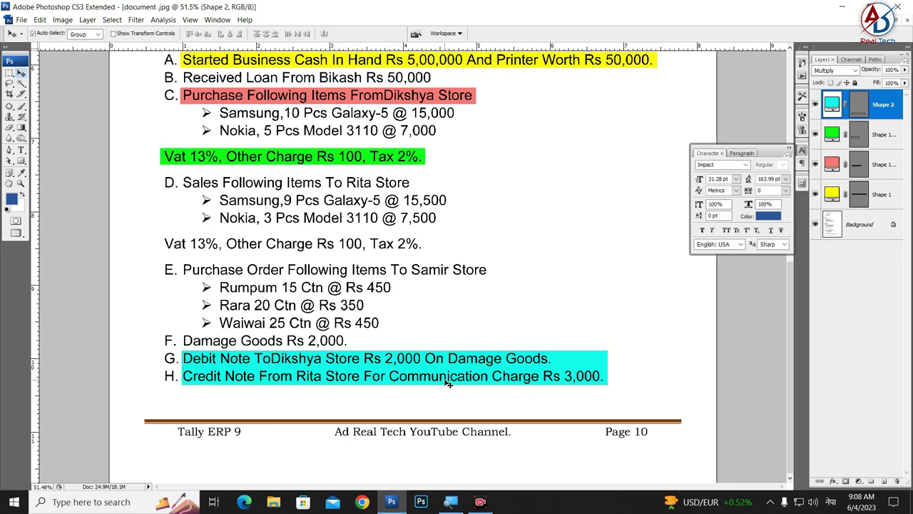
scroll(359, 346, up, 1)
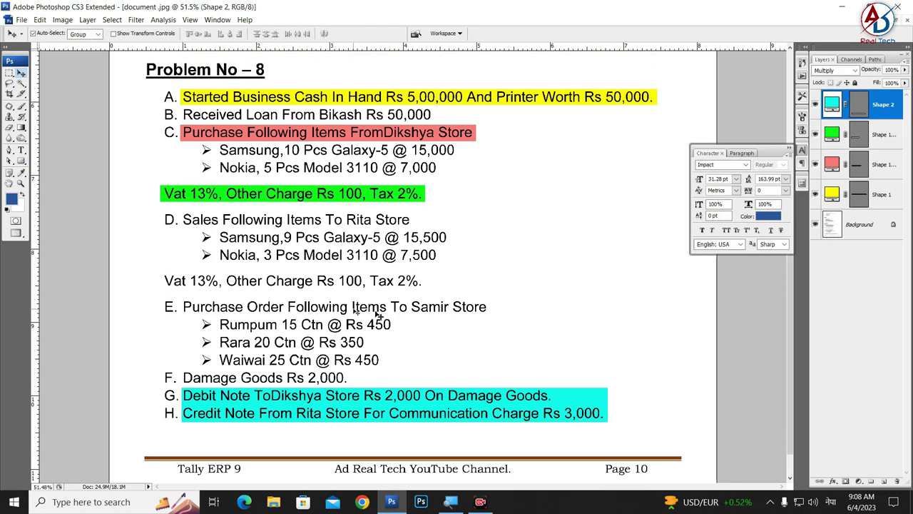
Step: Draw Shape 3 over line E and colour it lime green (#c8ff21)
click(21, 160)
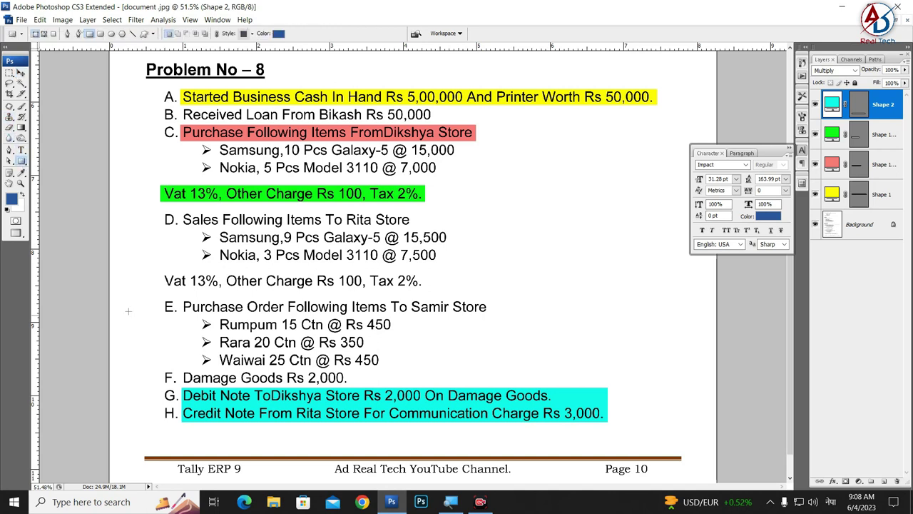
drag(180, 299, 490, 318)
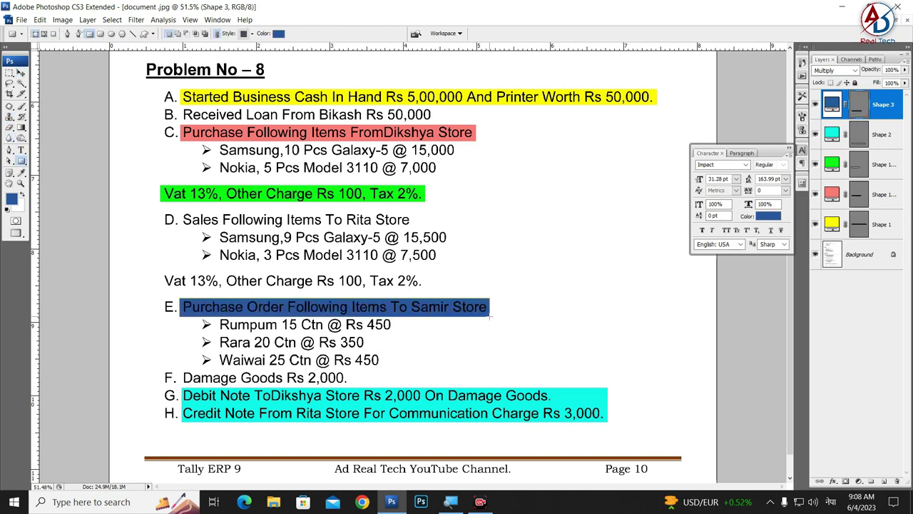
double_click(832, 107)
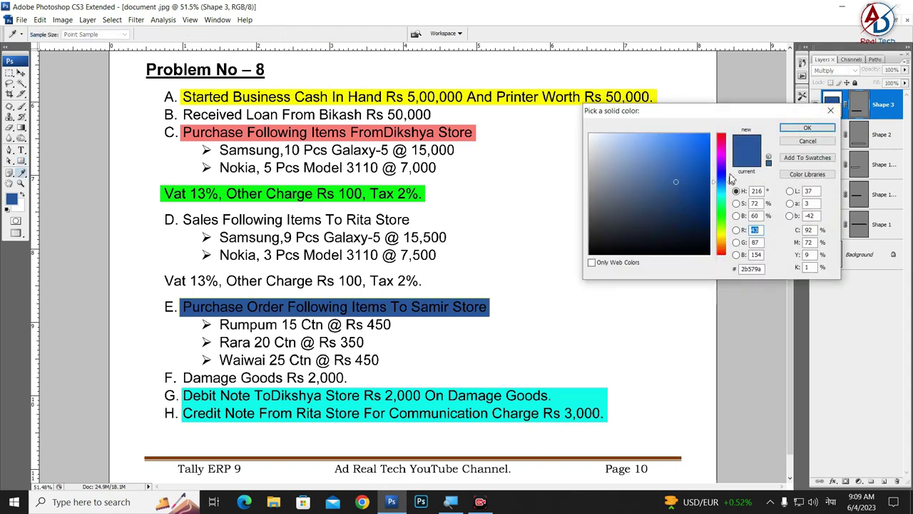
mouse_move(722, 182)
mouse_down()
mouse_move(721, 246)
mouse_move(721, 237)
mouse_up()
drag(704, 161, 694, 134)
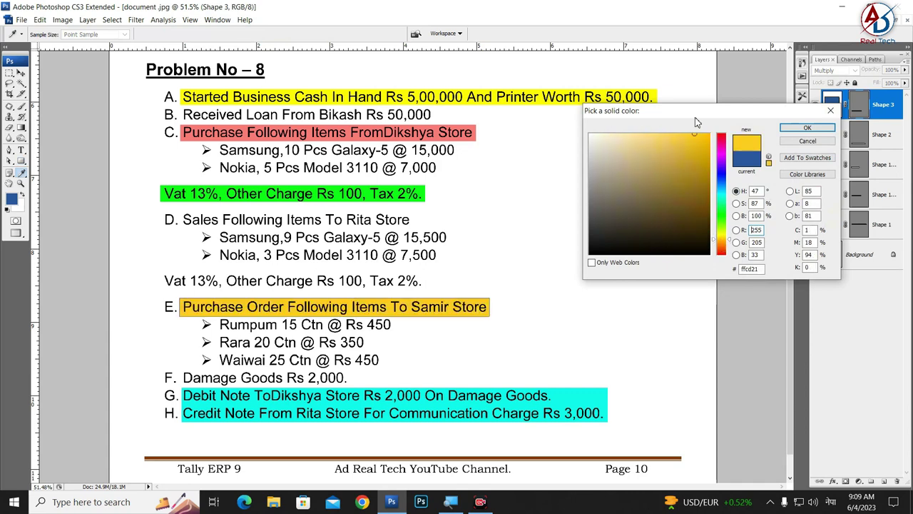
drag(722, 238, 722, 229)
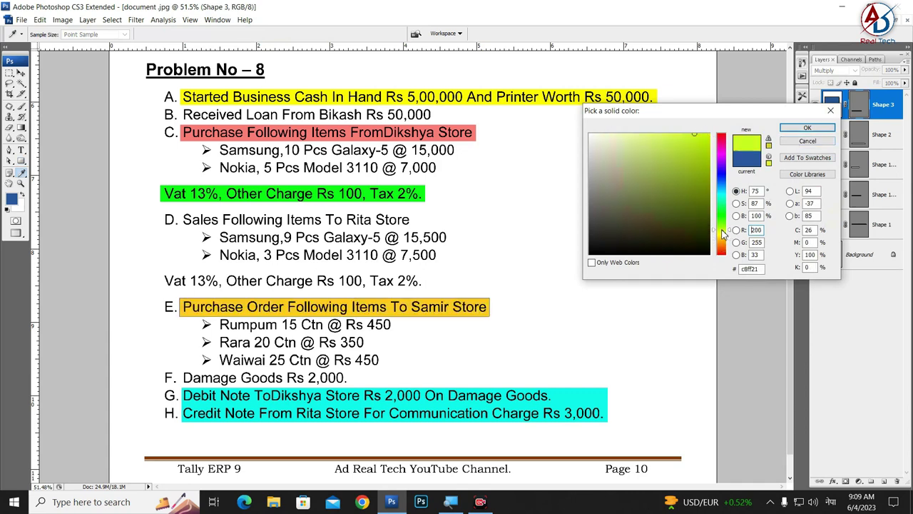
click(806, 128)
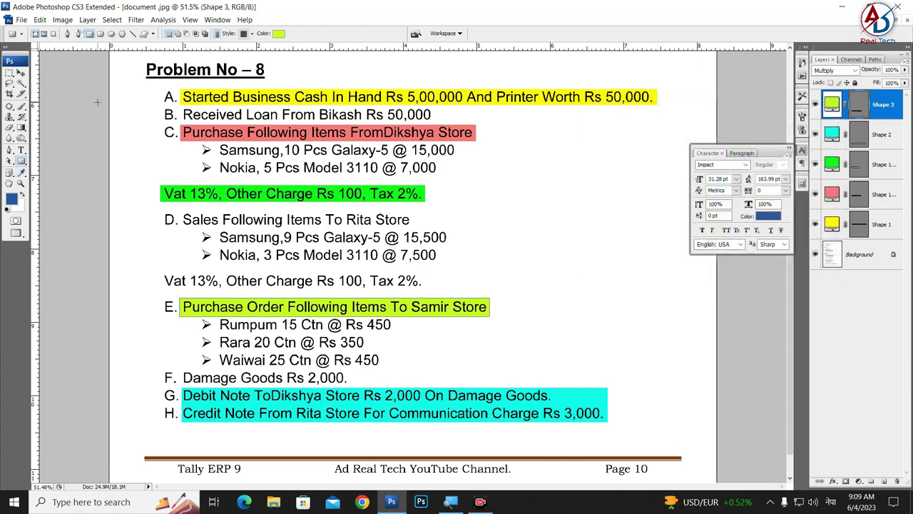
click(21, 74)
scroll(485, 318, down, 3)
Step: Place a copy of the yellow highlight bar over line H, 'Sales Return…'
scroll(485, 319, up, 1)
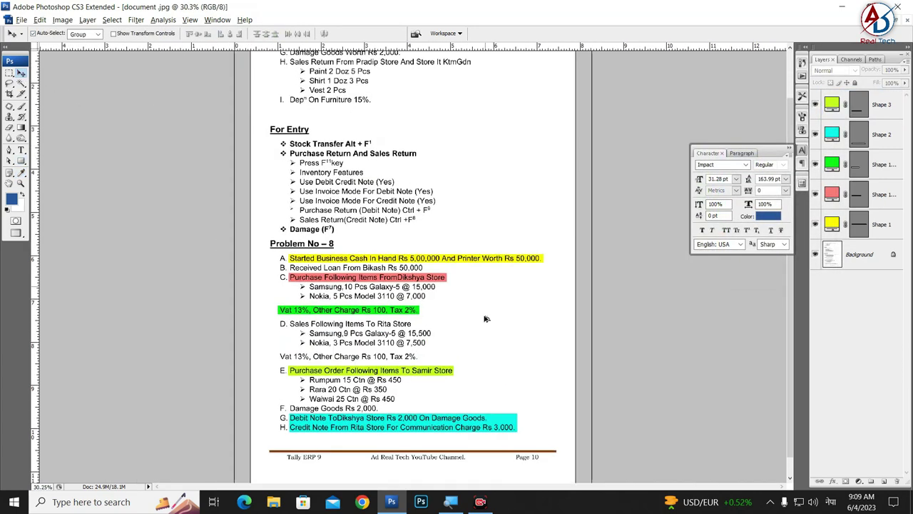
scroll(342, 284, up, 1)
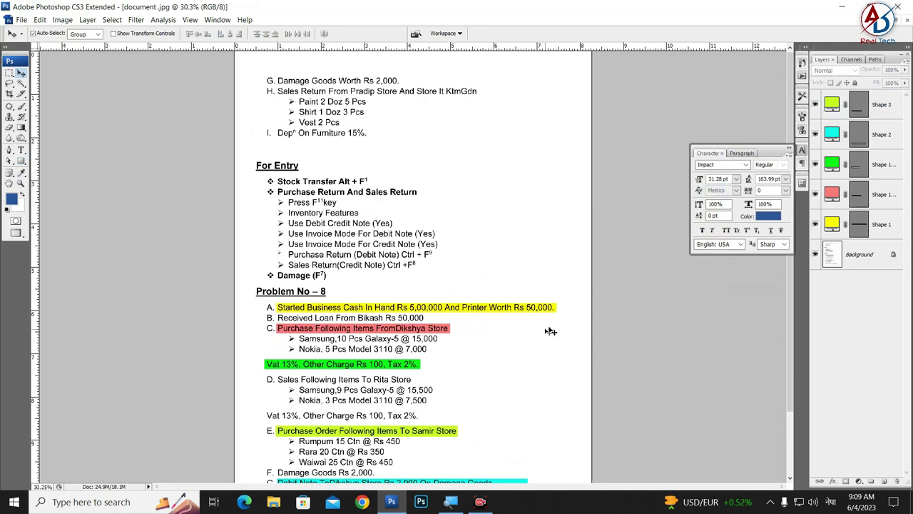
drag(555, 308, 554, 91)
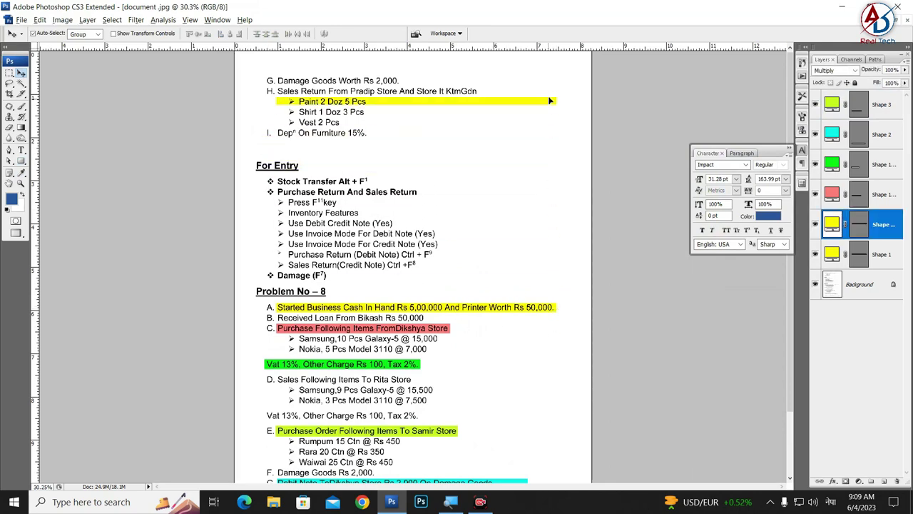
scroll(525, 130, up, 2)
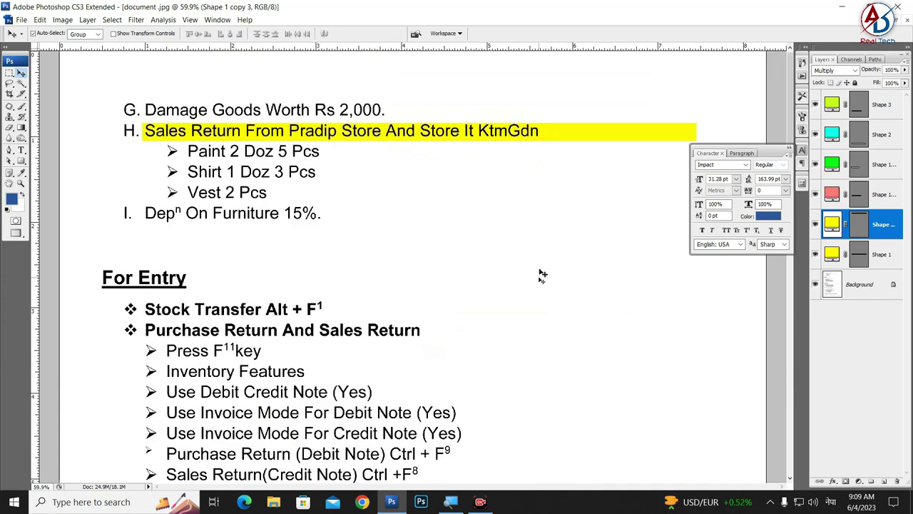
key(ctrl+t)
key(Up)
key(Up)
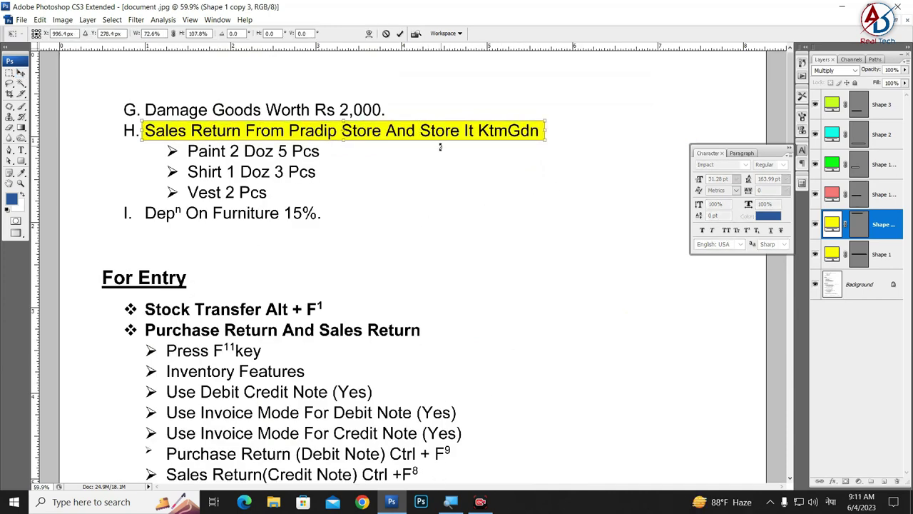
key(Return)
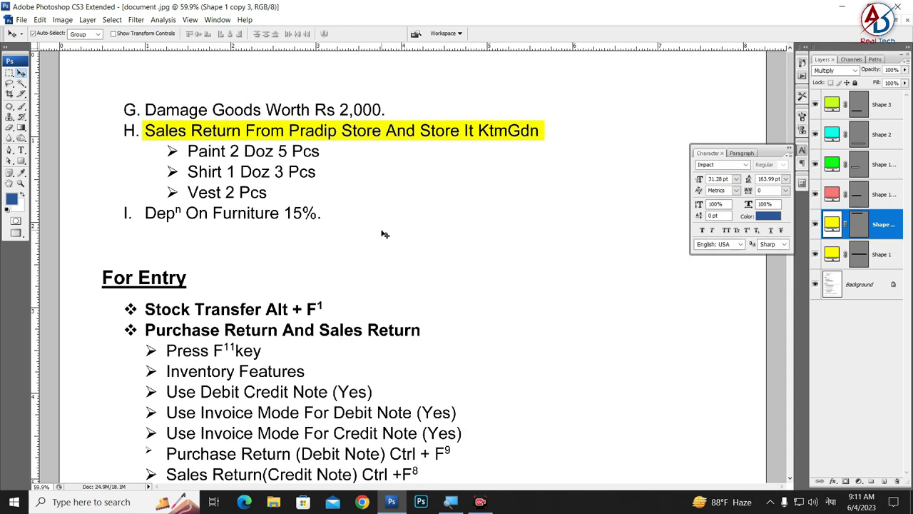
Step: Add a green #18ff00 bar on line I, shortened to end after 'Furniture 15%'
drag(392, 141, 388, 223)
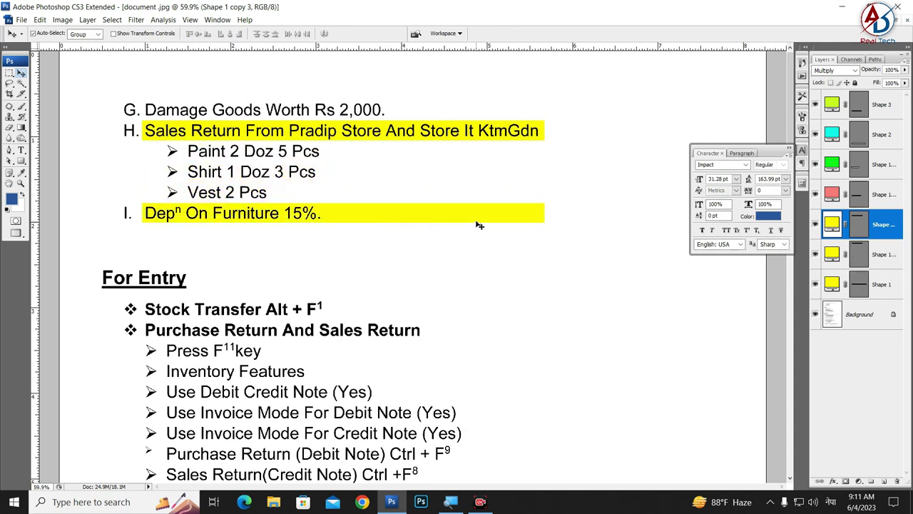
key(ctrl+t)
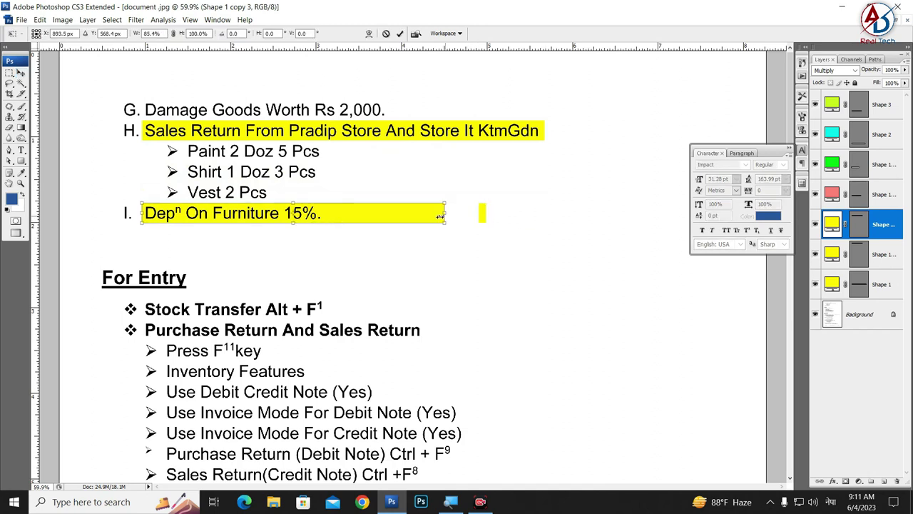
drag(545, 213, 329, 214)
key(Return)
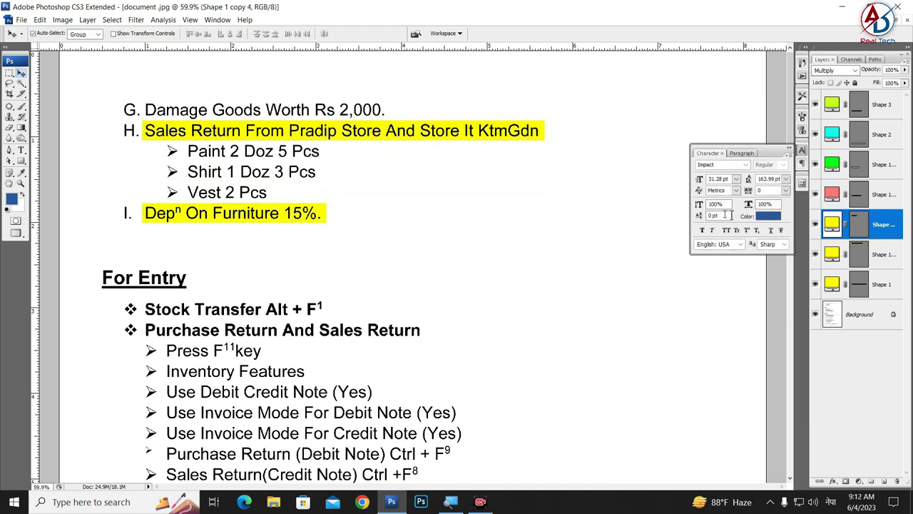
double_click(832, 225)
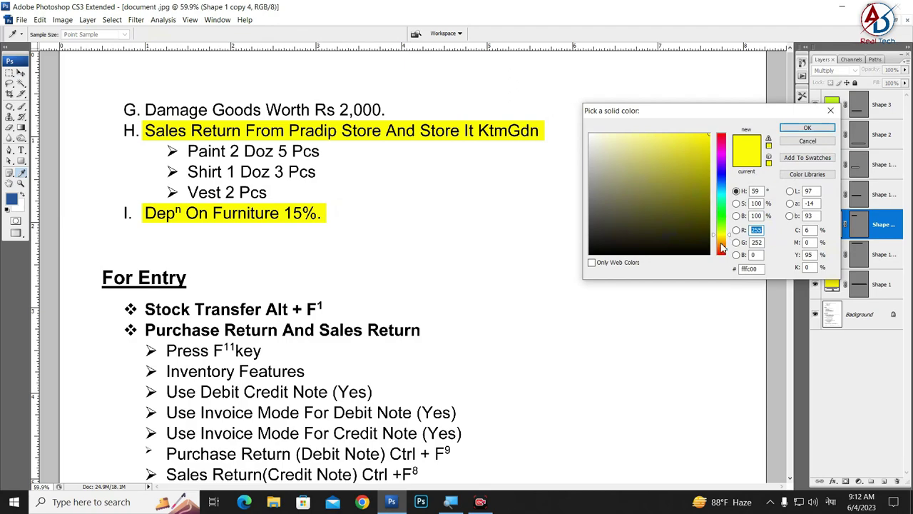
drag(722, 247, 721, 243)
click(722, 216)
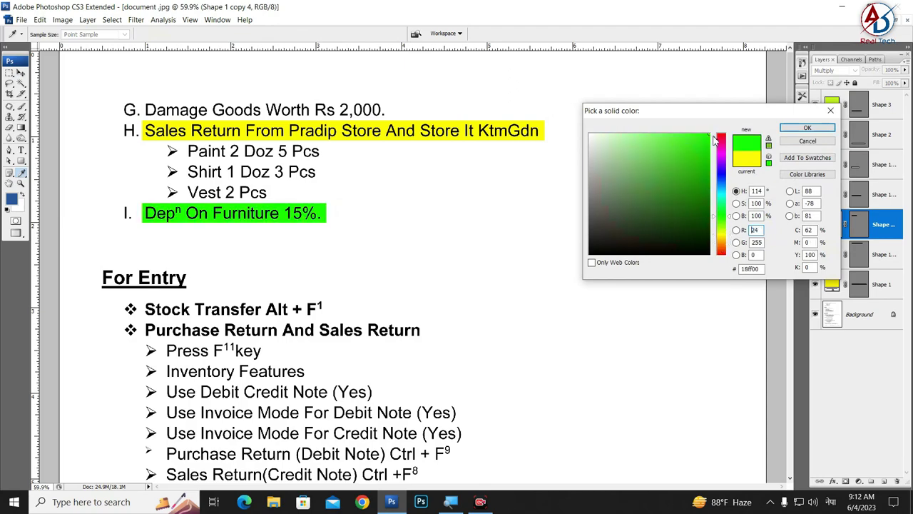
click(812, 128)
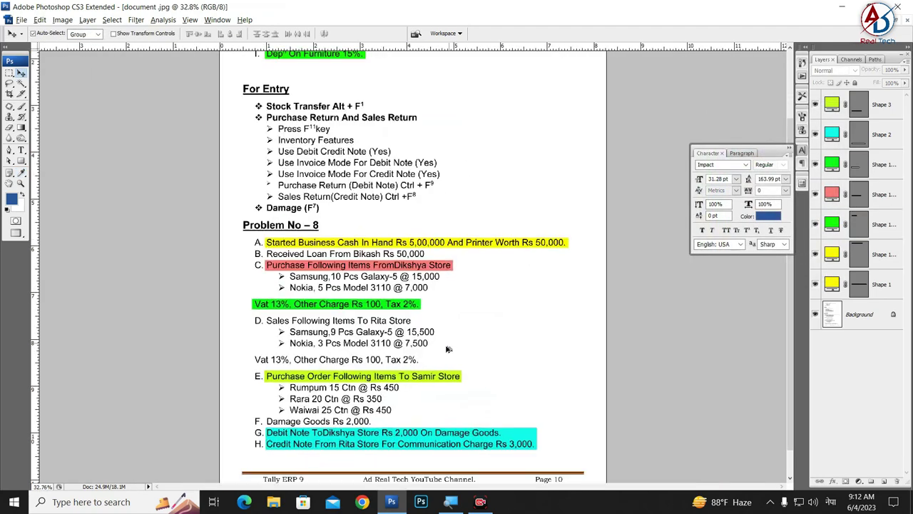
Step: Copy the yellow bar onto 'Use Invoice Mode For Debit Note (Yes)', trimmed to fit the text
scroll(699, 378, up, 2)
scroll(700, 377, up, 2)
scroll(700, 377, up, 1)
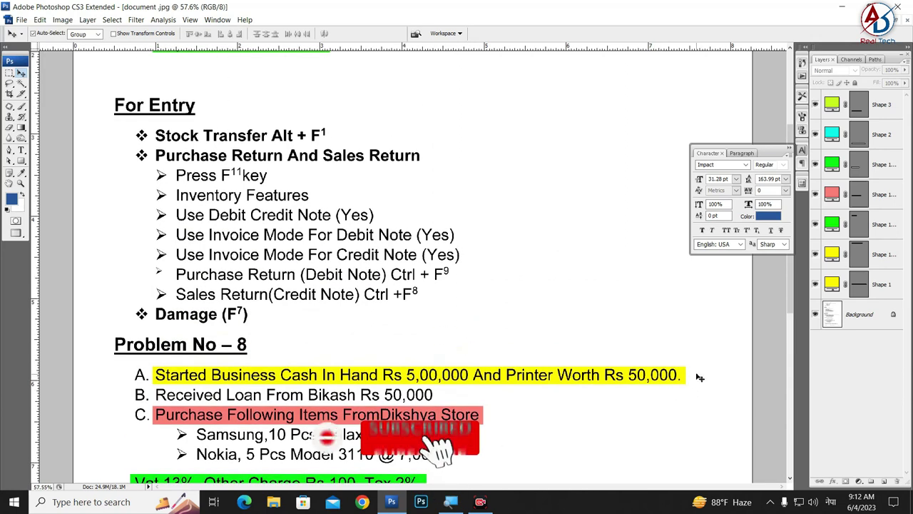
mouse_move(700, 377)
mouse_down()
mouse_move(701, 238)
mouse_move(681, 374)
mouse_move(683, 234)
mouse_up()
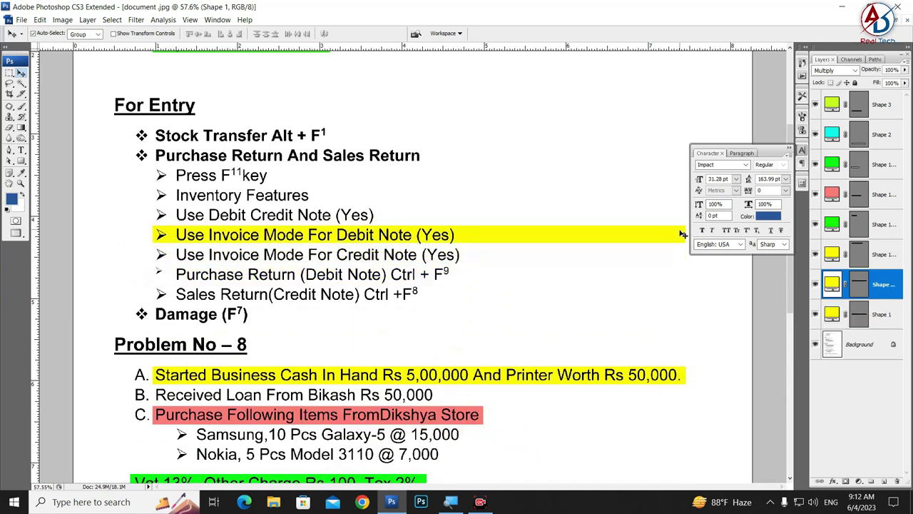
key(ctrl+t)
drag(682, 234, 463, 233)
key(Down)
key(Down)
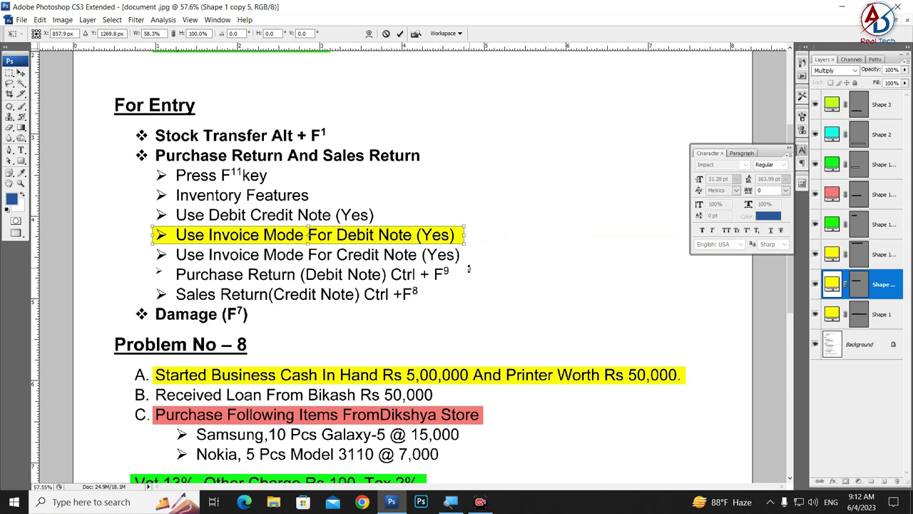
key(Down)
key(Down)
key(Down)
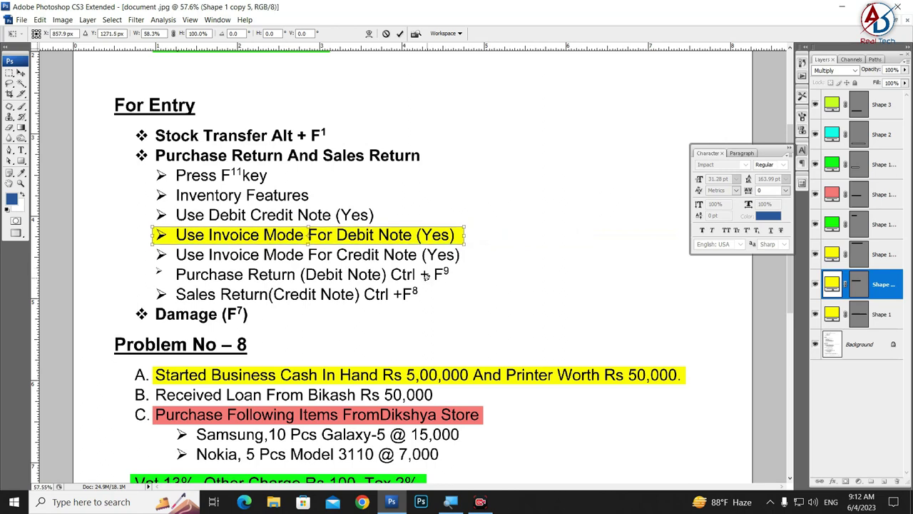
key(Return)
scroll(382, 316, down, 4)
scroll(382, 316, up, 1)
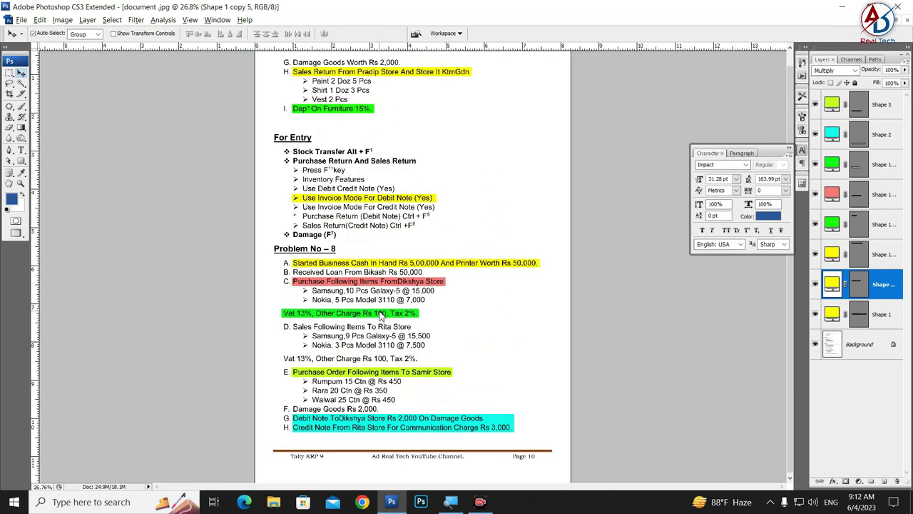